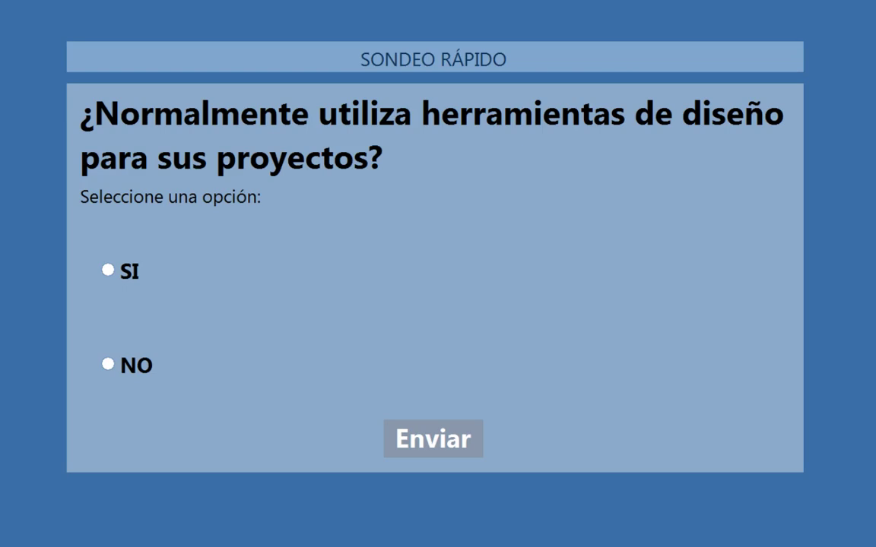
left_click(107, 364)
left_click(443, 437)
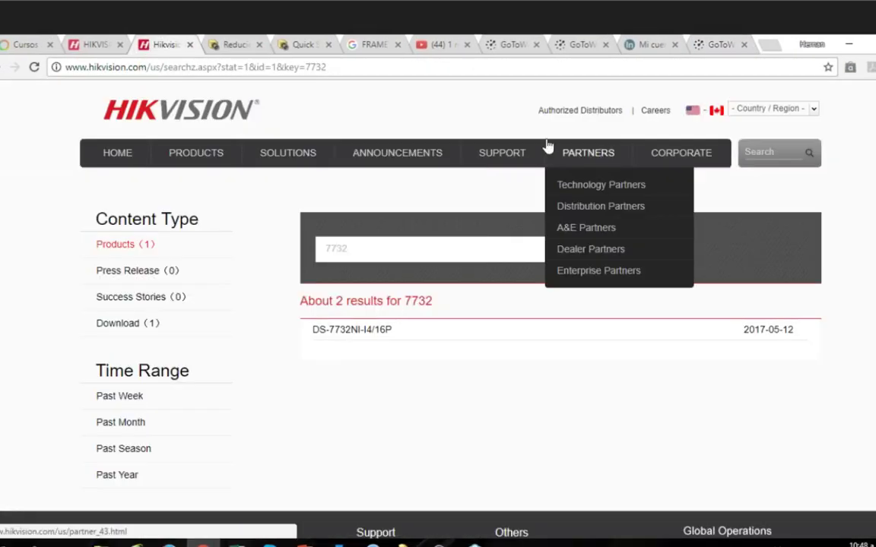
Open the Descargas page on Hikvision's Latin America site and examine the list of available tools
left_click(97, 43)
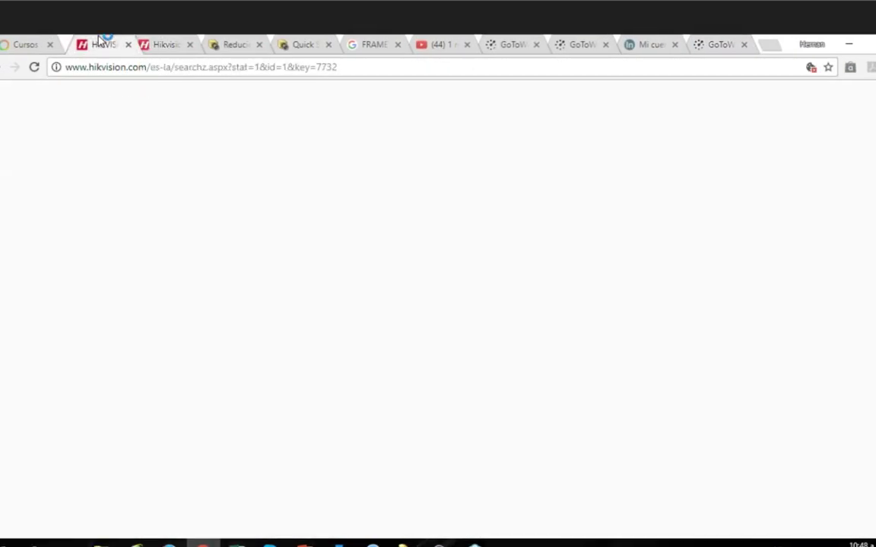
mouse_move(502, 152)
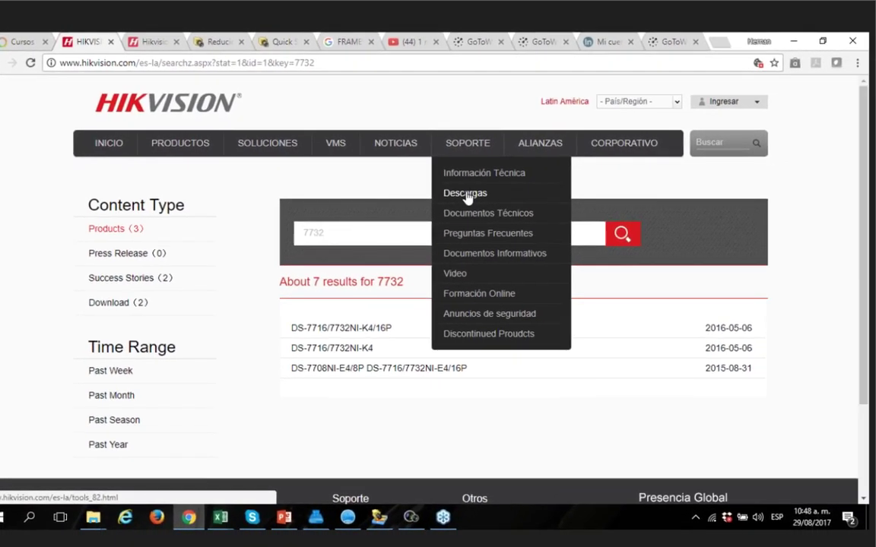
left_click(465, 194)
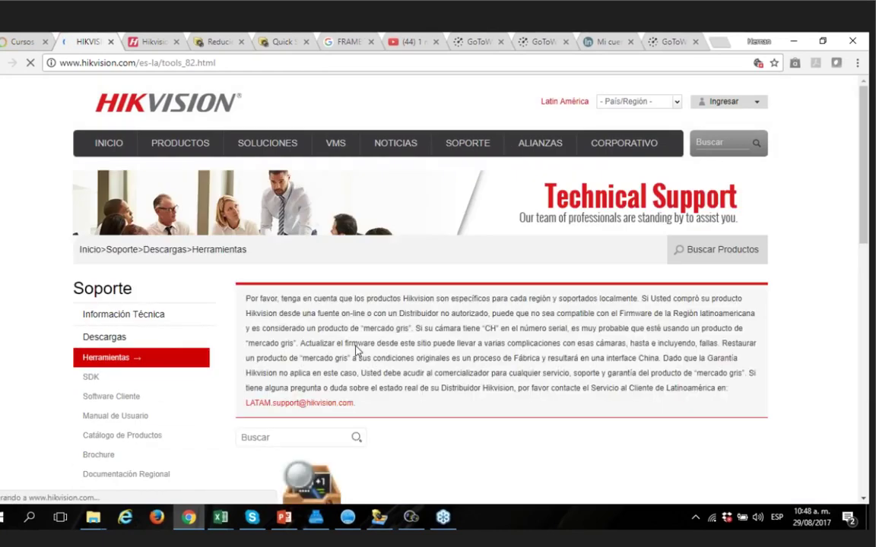
scroll(358, 352, "down", 4)
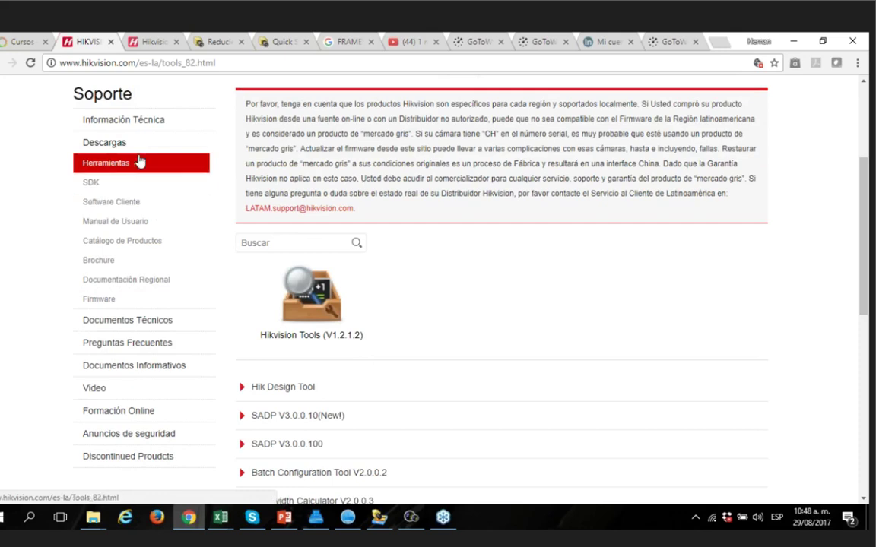
scroll(297, 328, "down", 3)
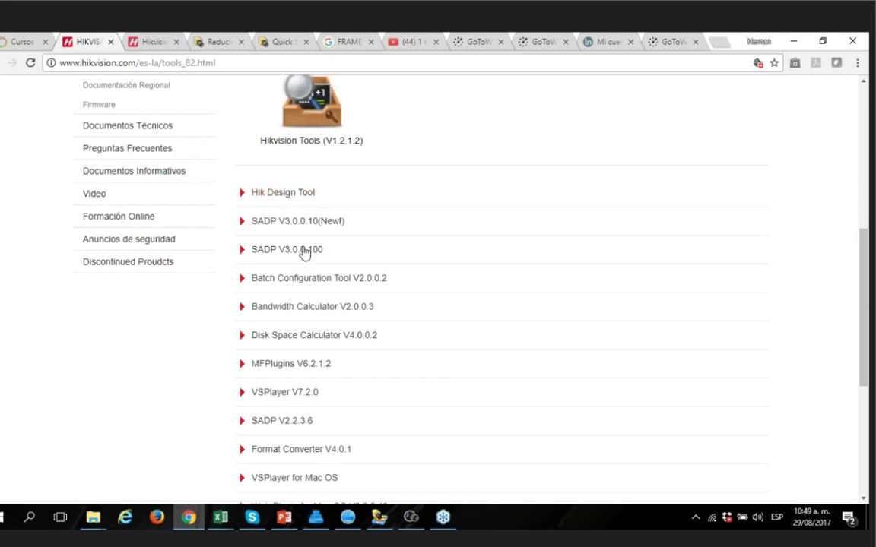
scroll(306, 267, "down", 1)
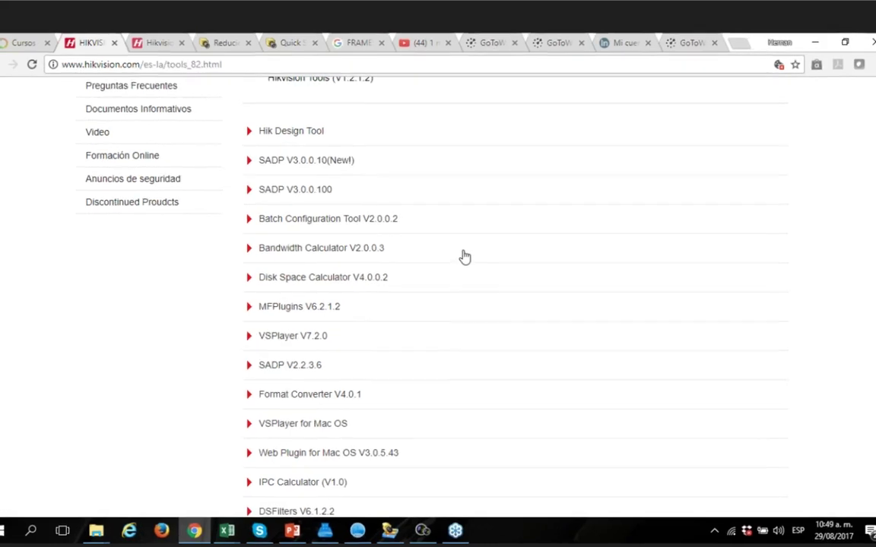
scroll(464, 258, "down", 1)
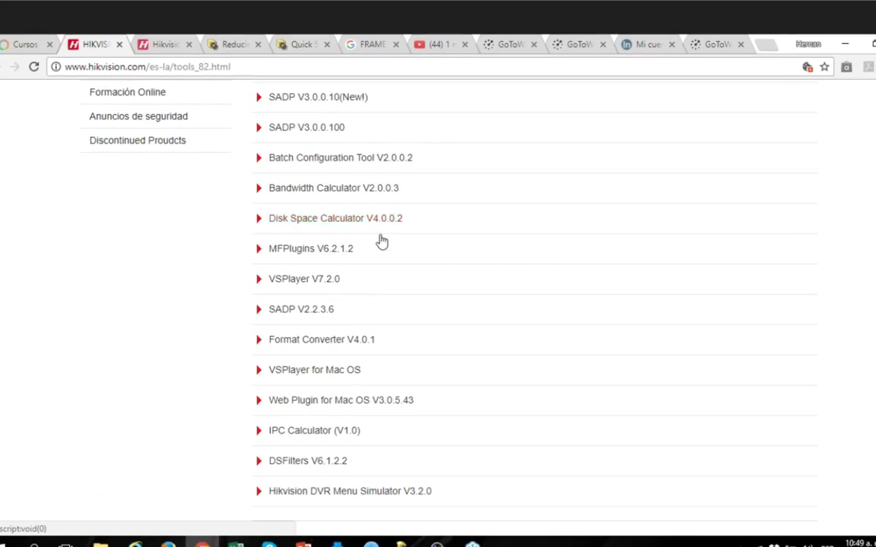
Switch to Disk Calculator and clear all channels from the disk calculation
left_click(846, 44)
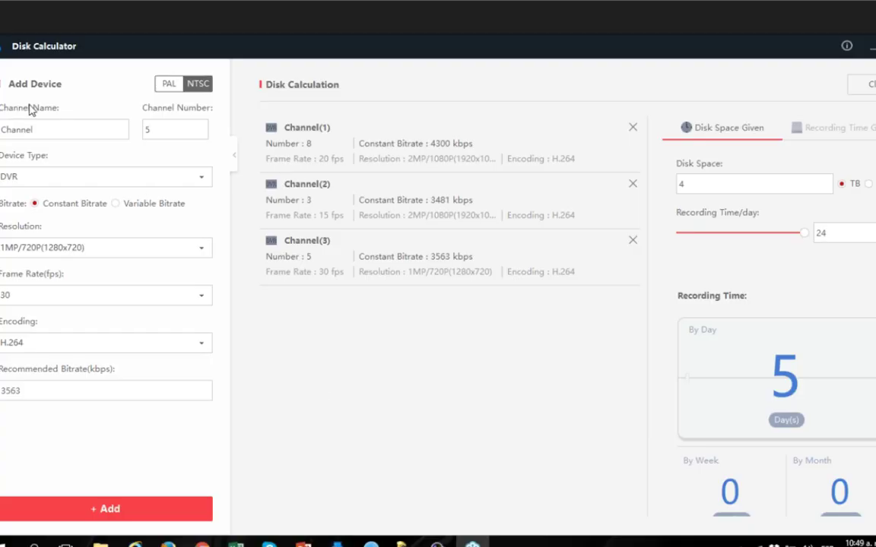
left_click(865, 85)
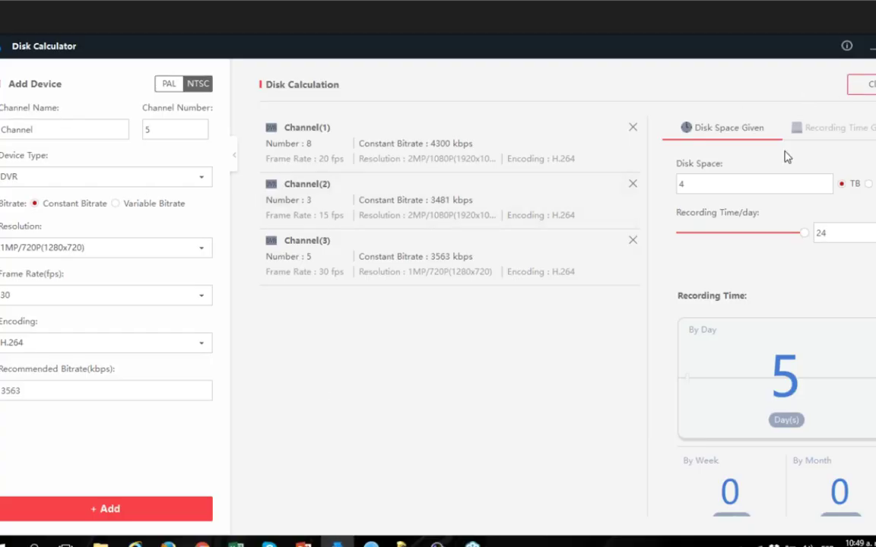
left_click(483, 318)
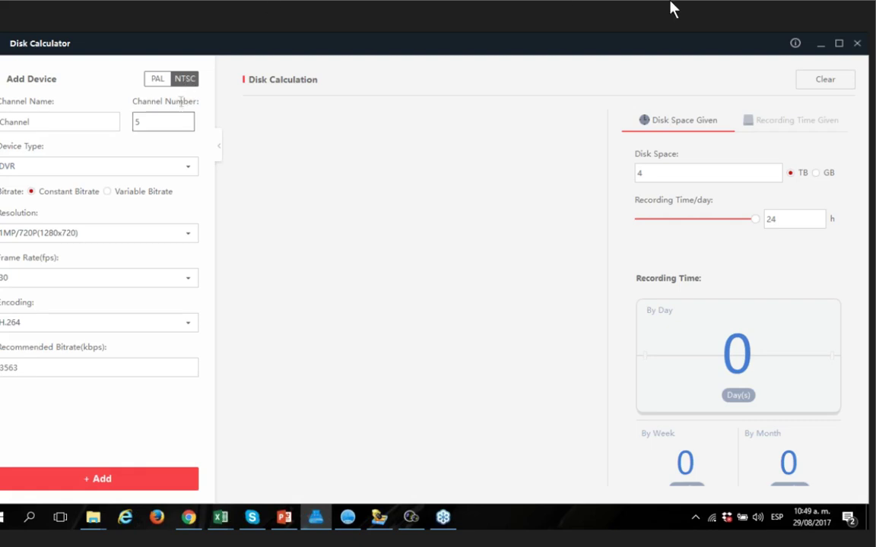
Set the channel number of the device being added to 16
left_click(156, 122)
double_click(158, 122)
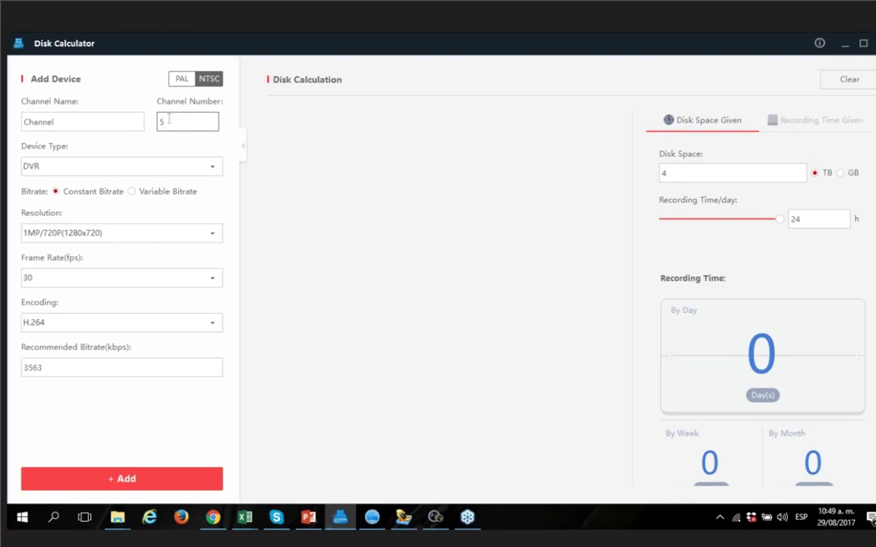
key("BackSpace")
type("16")
Set the device type to IPC and the resolution to 2MP/1080P(1920x1080)
left_click(213, 166)
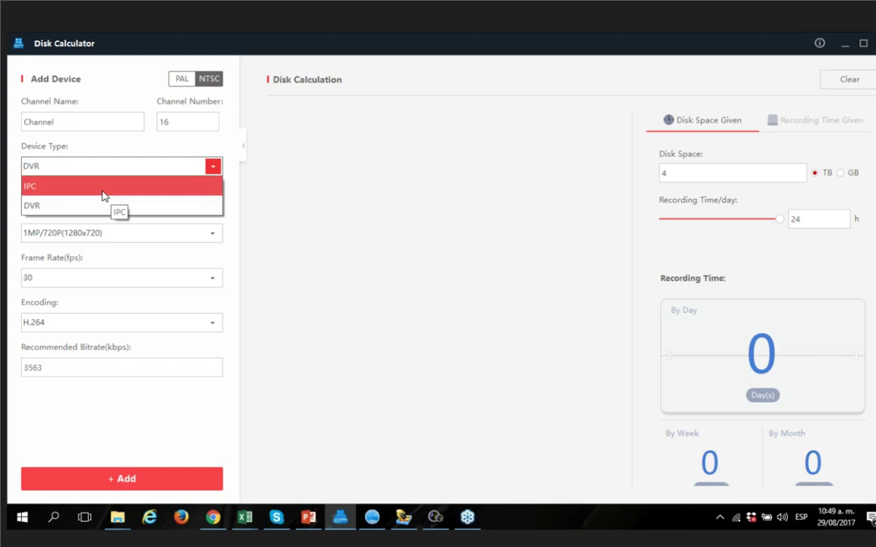
left_click(105, 195)
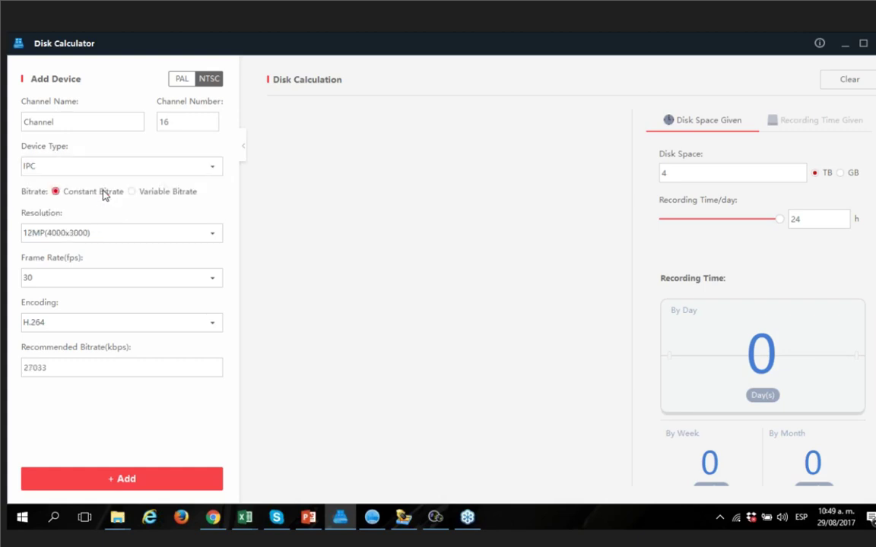
left_click(212, 233)
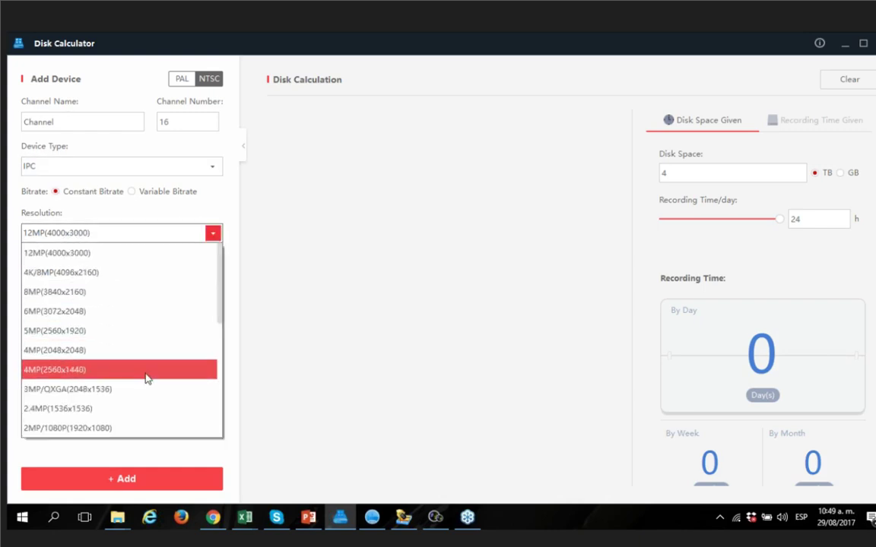
left_click(144, 429)
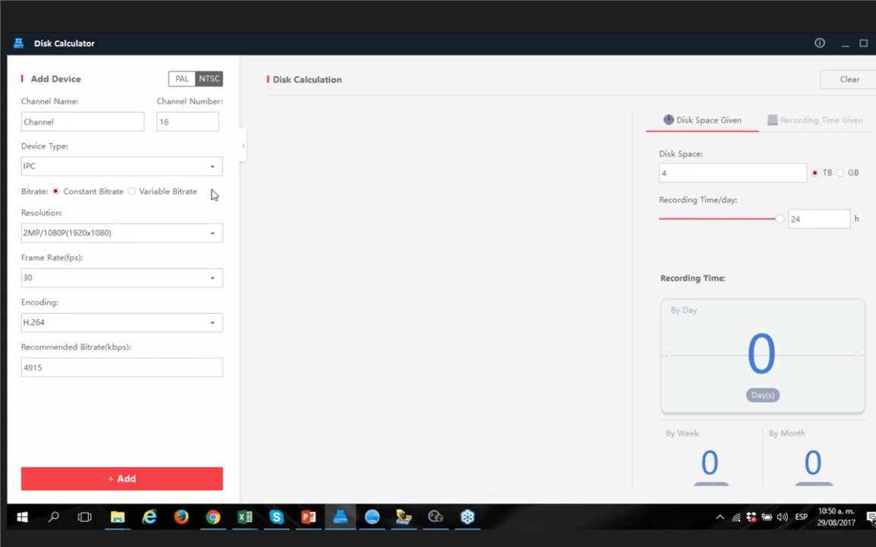
Set the channel number to 1 and add the IPC device to the calculation, keeping H.264 encoding
left_click_drag(175, 124, 153, 124)
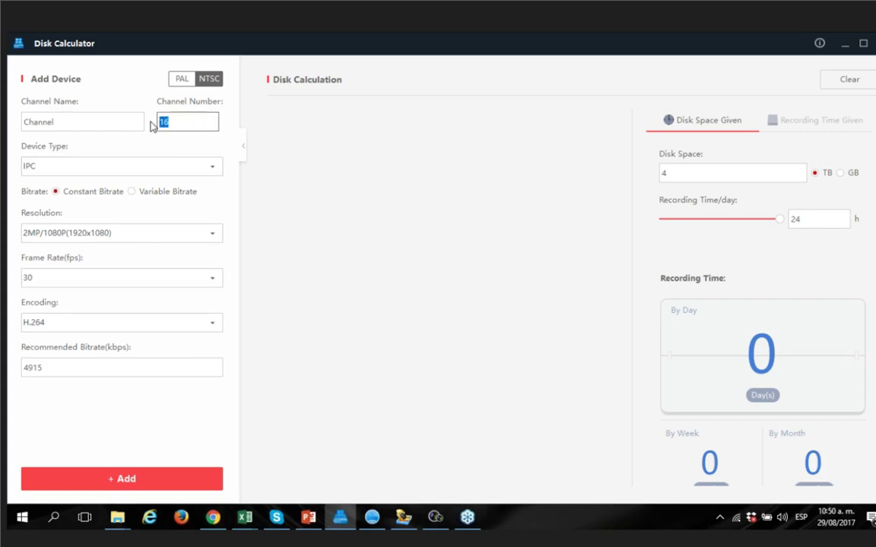
type("1")
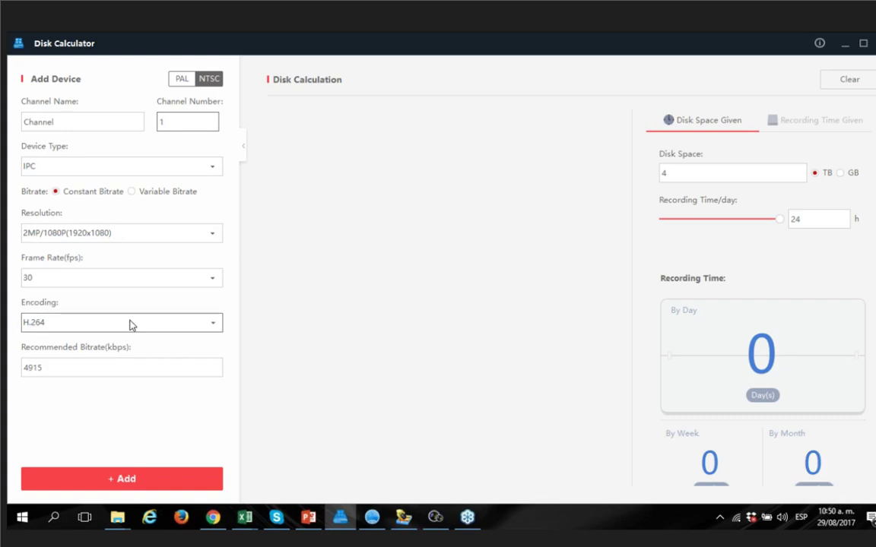
left_click(213, 325)
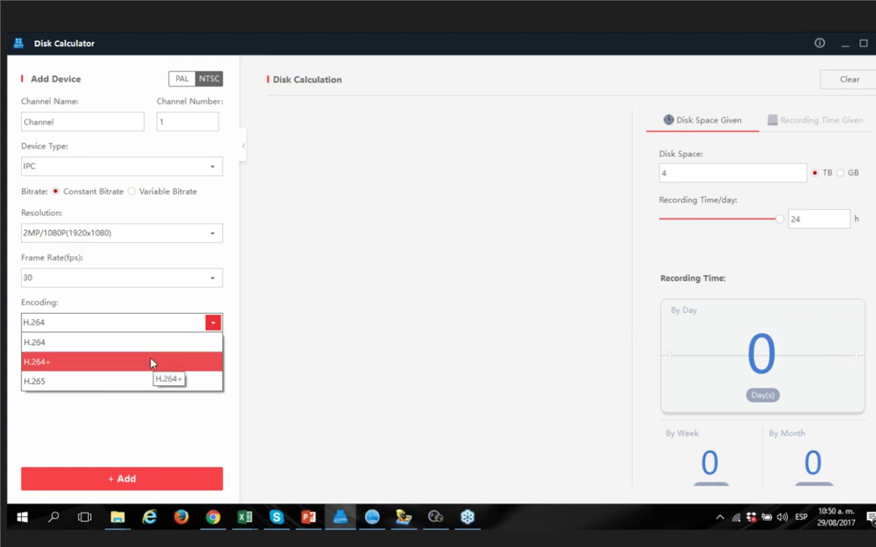
left_click(121, 427)
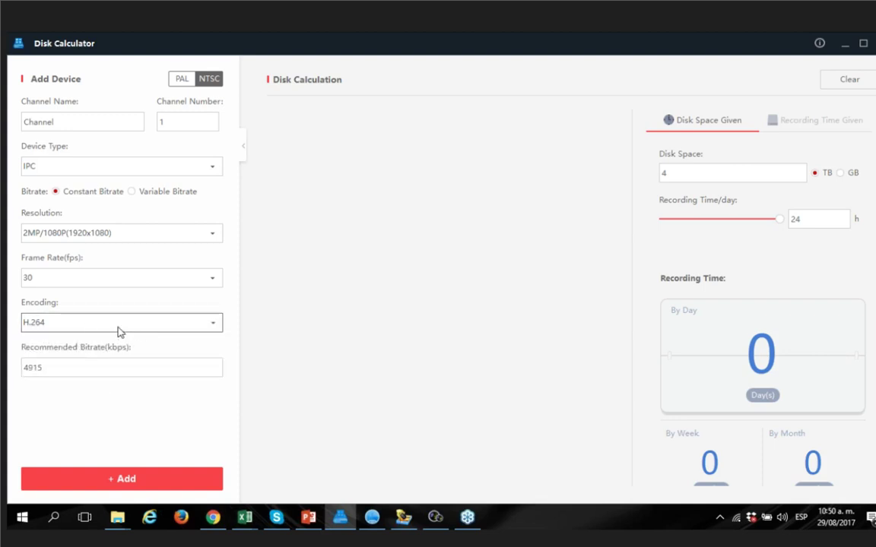
left_click(123, 477)
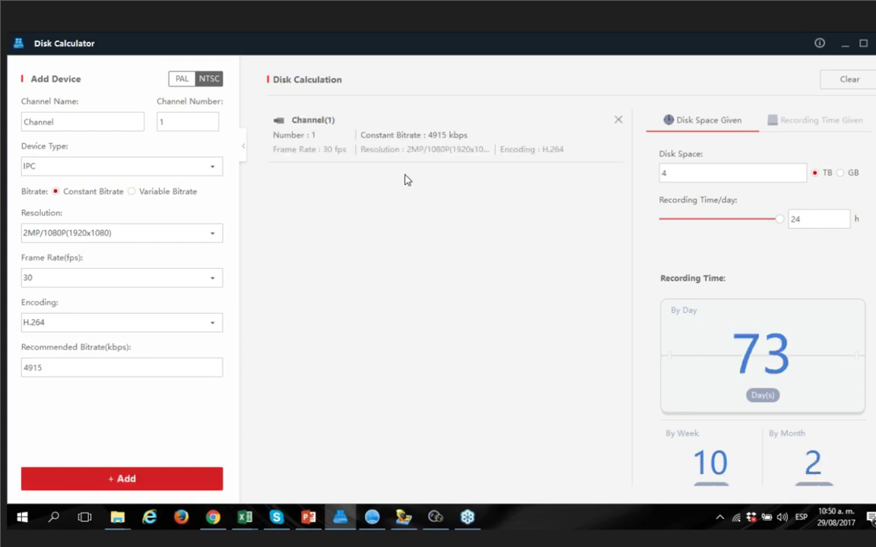
Add a second group of IPC cameras with channel number 15 and a frame rate of 15 fps
left_click(174, 120)
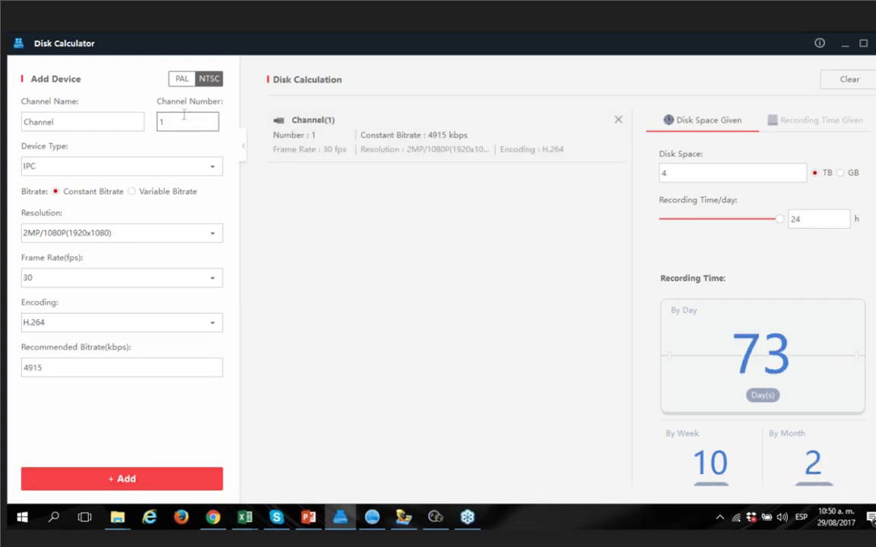
type("5")
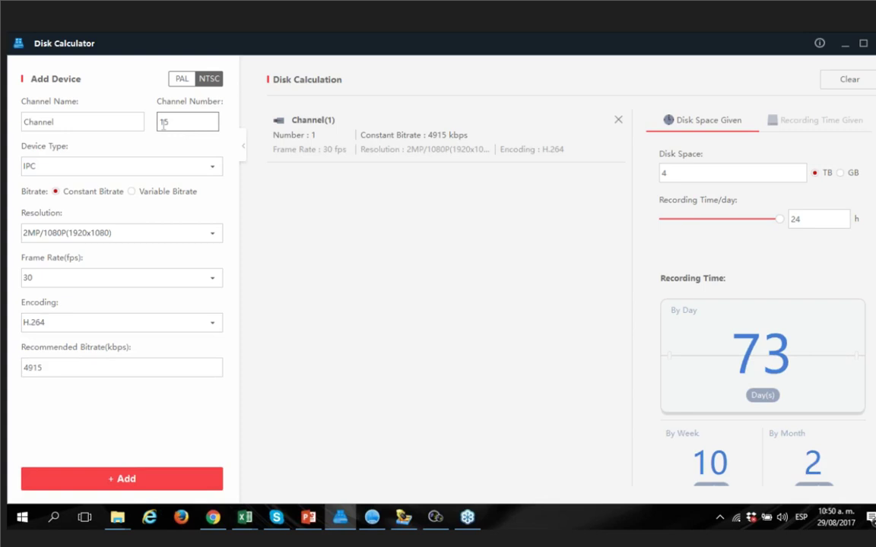
left_click(213, 278)
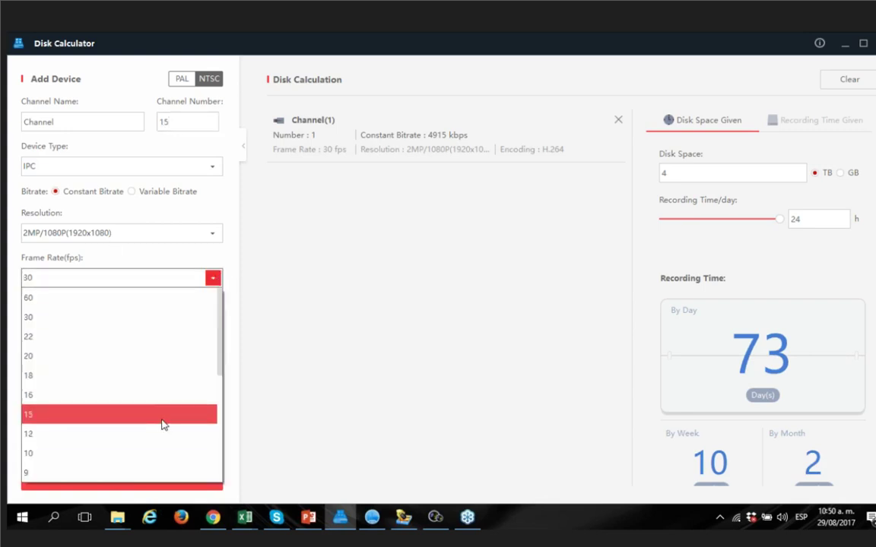
left_click(162, 415)
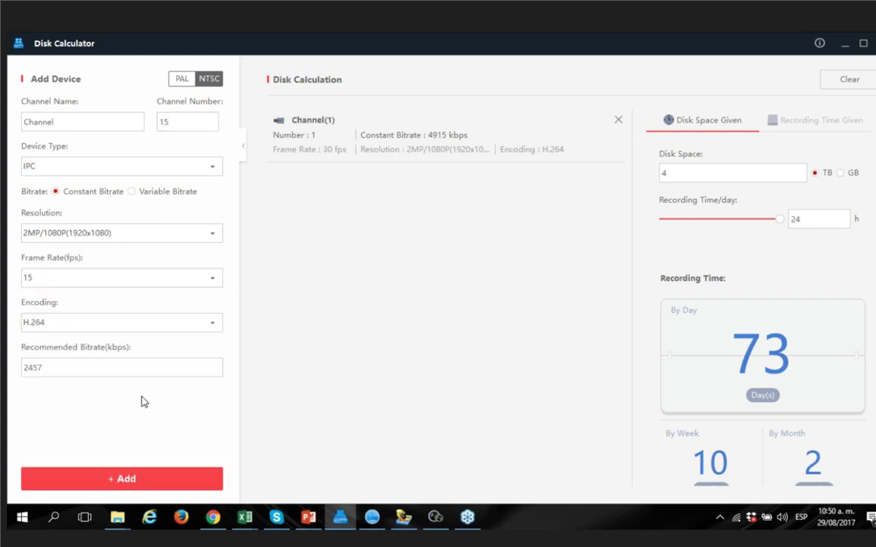
left_click(143, 479)
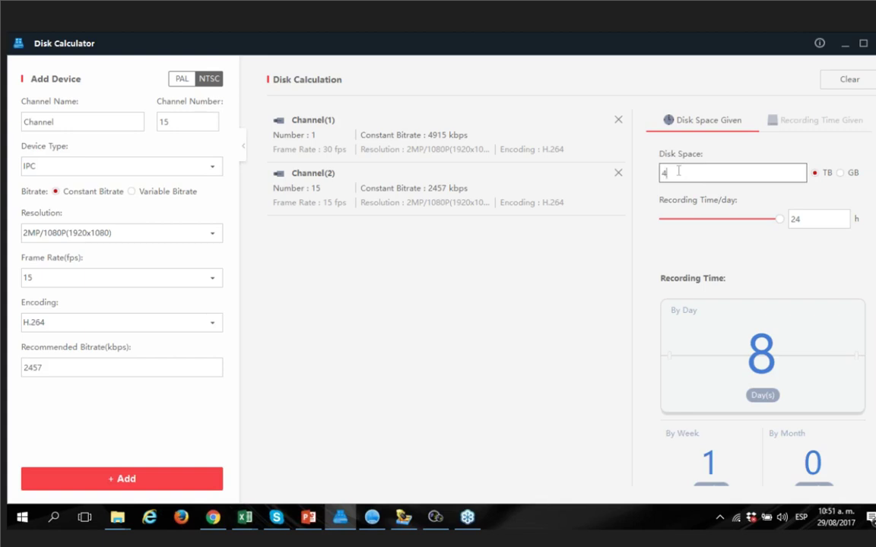
Calculate the recording time for 12 TB of disk space at 15 hours of recording per day
key("BackSpace")
type("12")
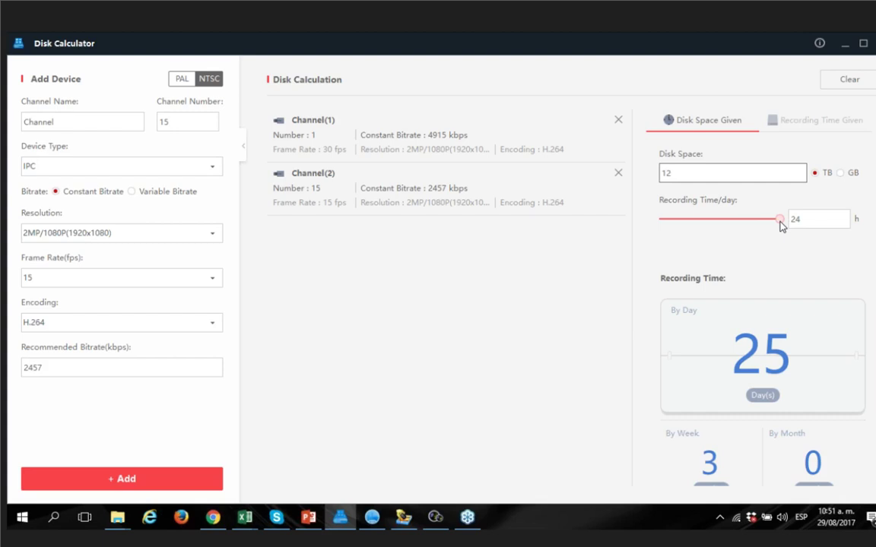
left_click_drag(779, 220, 742, 220)
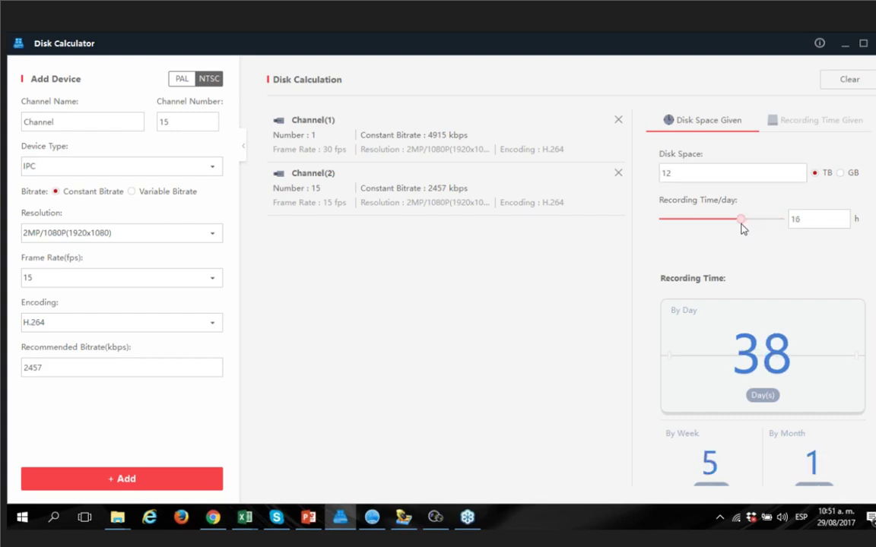
left_click_drag(742, 225, 737, 225)
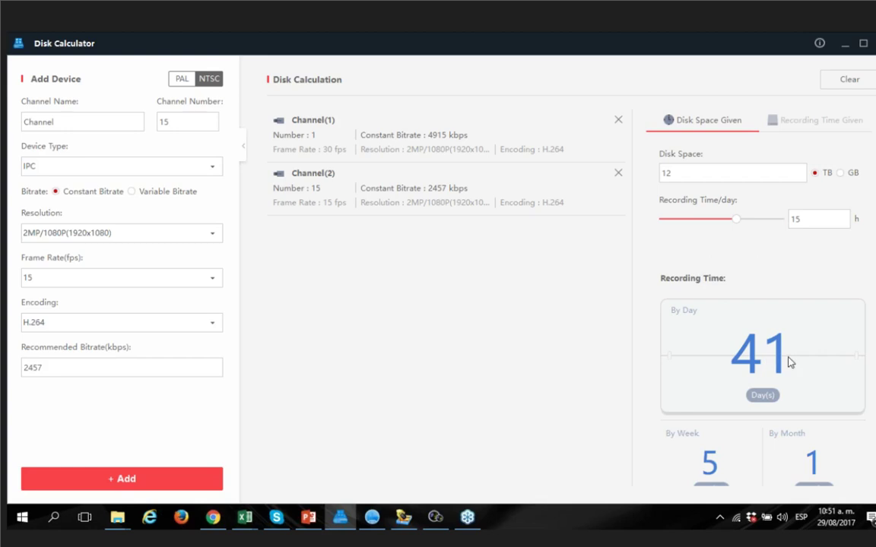
left_click(679, 175)
Calculate the required disk space for a given recording time of 1 month at 15 hours per day
left_click(817, 122)
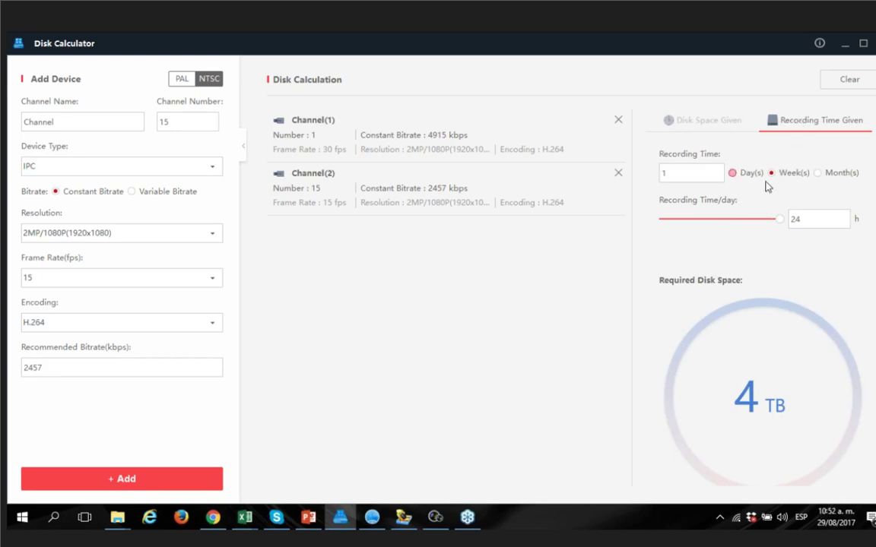
left_click(817, 173)
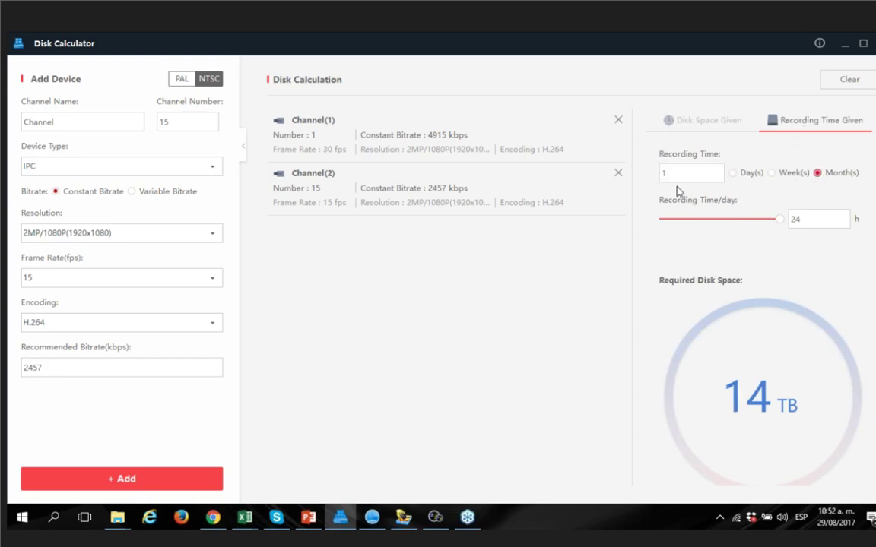
left_click_drag(783, 221, 742, 220)
left_click(680, 177)
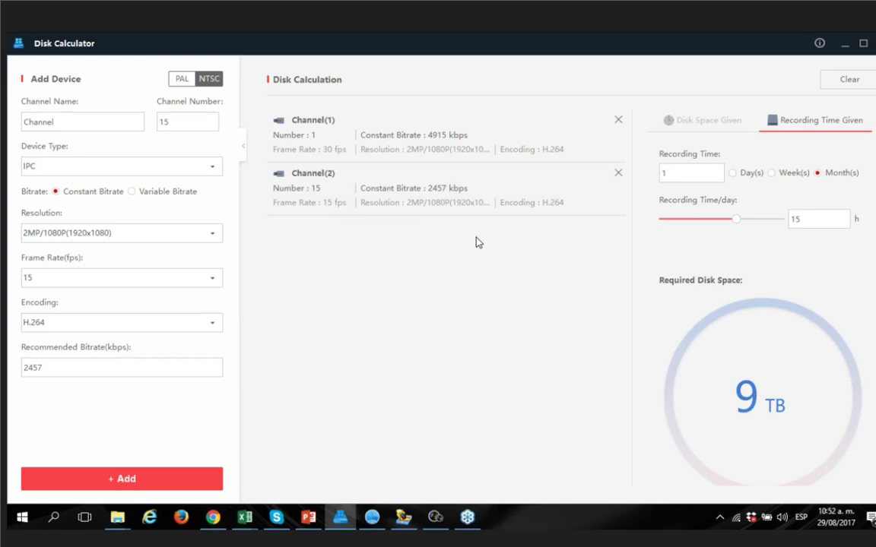
Remove both channel entries from the disk calculation
left_click(618, 173)
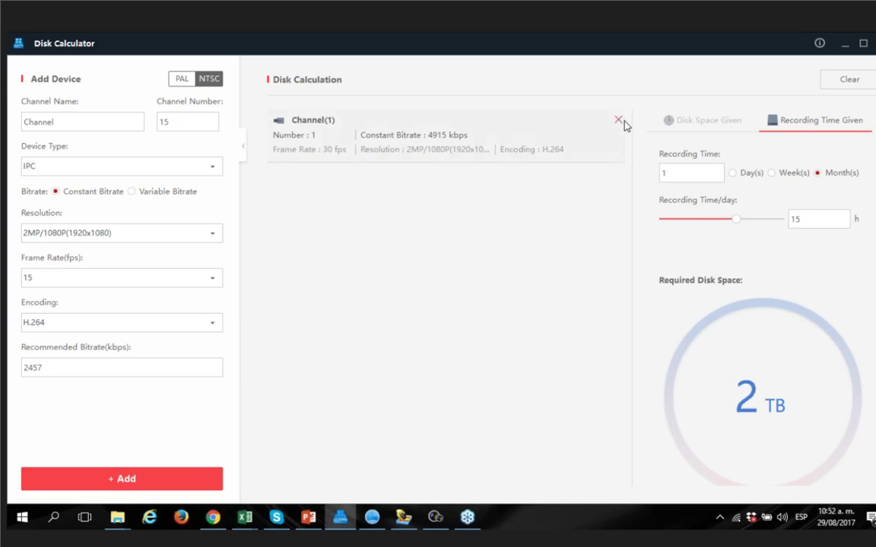
left_click(618, 119)
Add 15 IPC channels with 1MP/720P(1280x720) resolution at 15 fps to the disk calculation
left_click(161, 233)
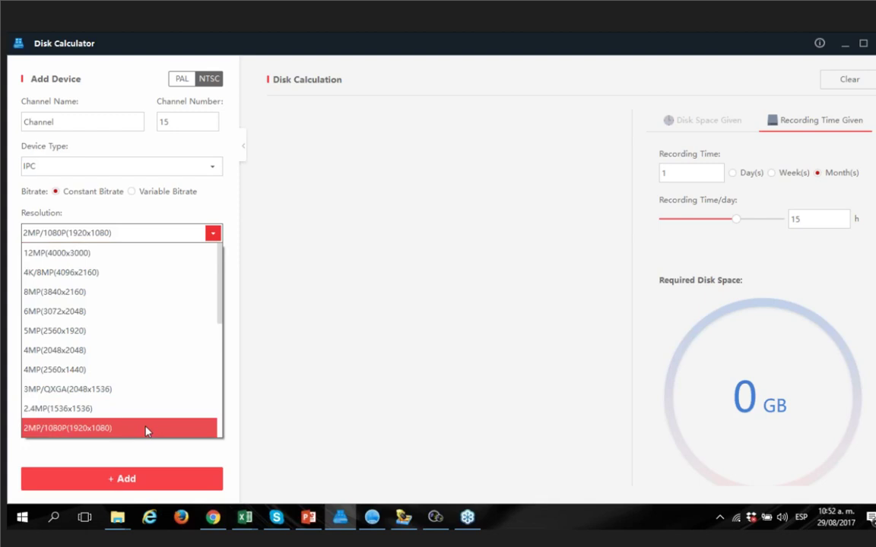
scroll(147, 431, "down", 3)
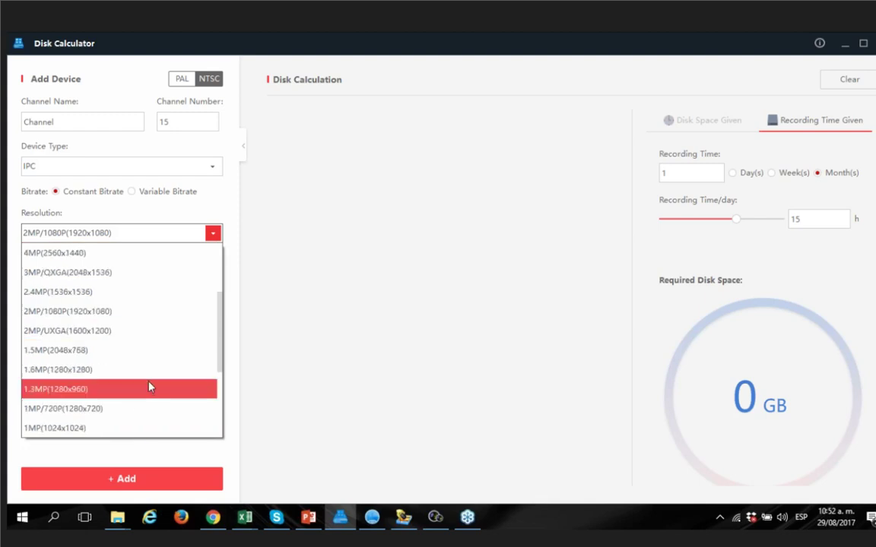
left_click(120, 410)
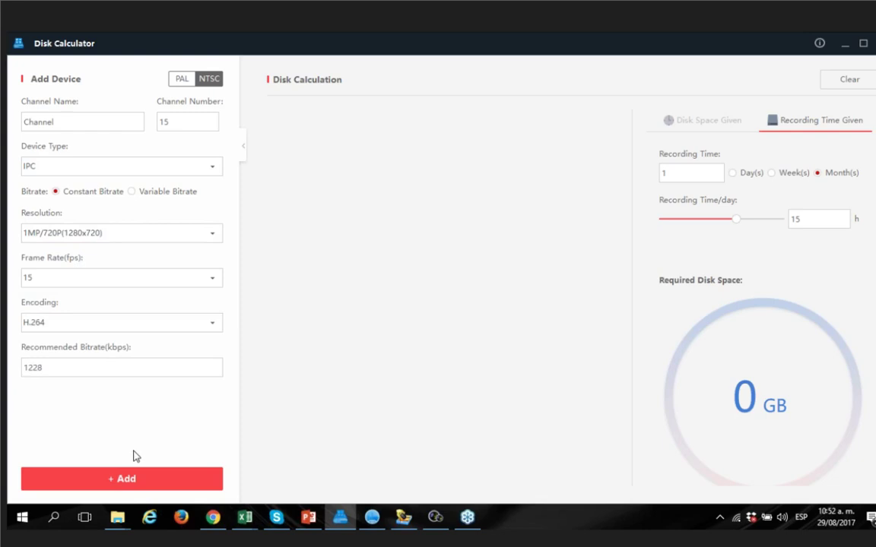
left_click(160, 484)
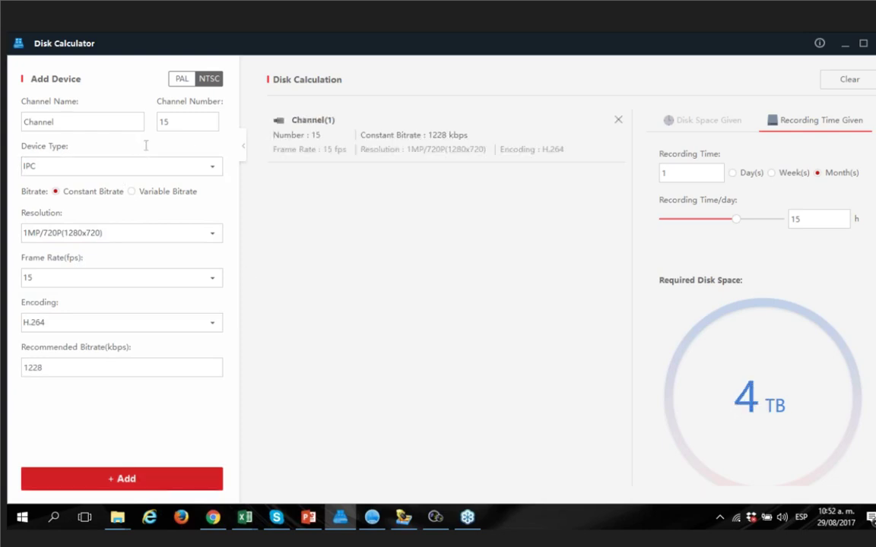
Add one more IPC channel with 1MP/720P(1280x720) resolution and a frame rate of 30 fps
left_click(173, 128)
key("BackSpace")
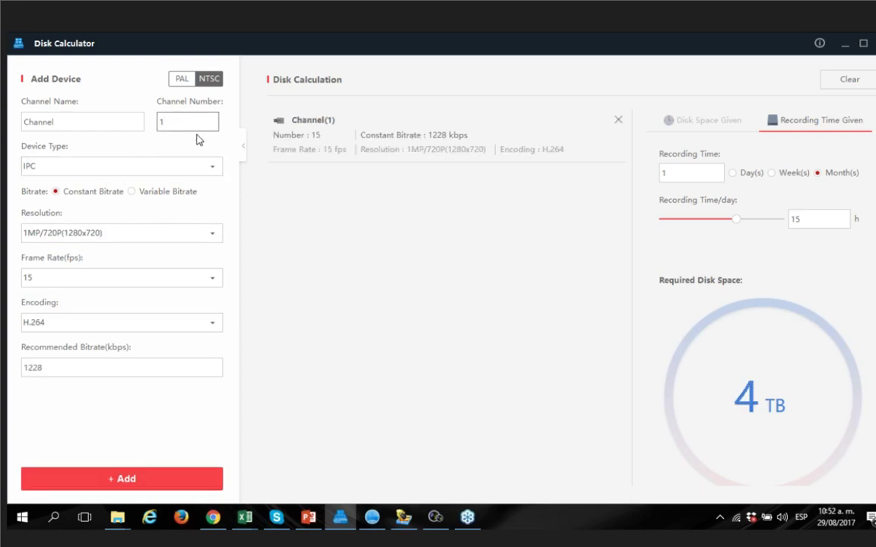
left_click(143, 275)
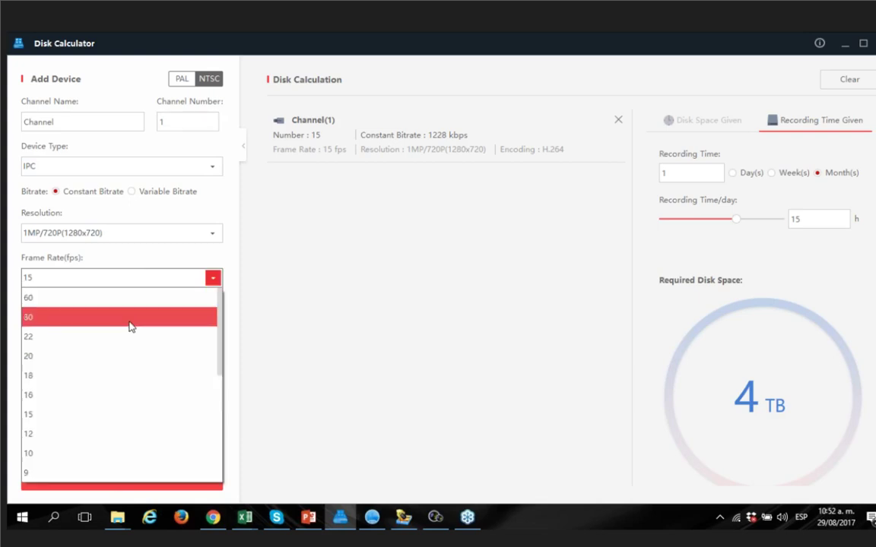
left_click(131, 320)
left_click(140, 485)
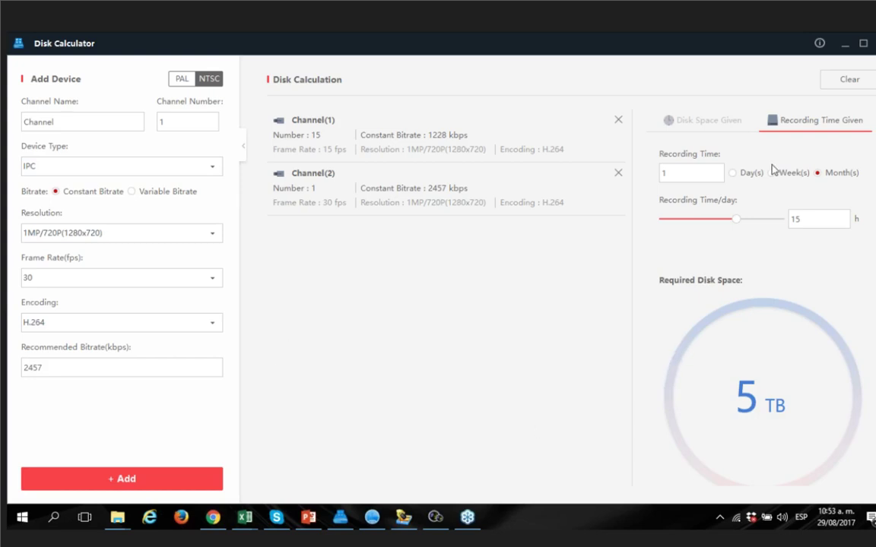
Switch to Bandwidth Calculator and clear all the channels from its calculation
left_click(186, 168)
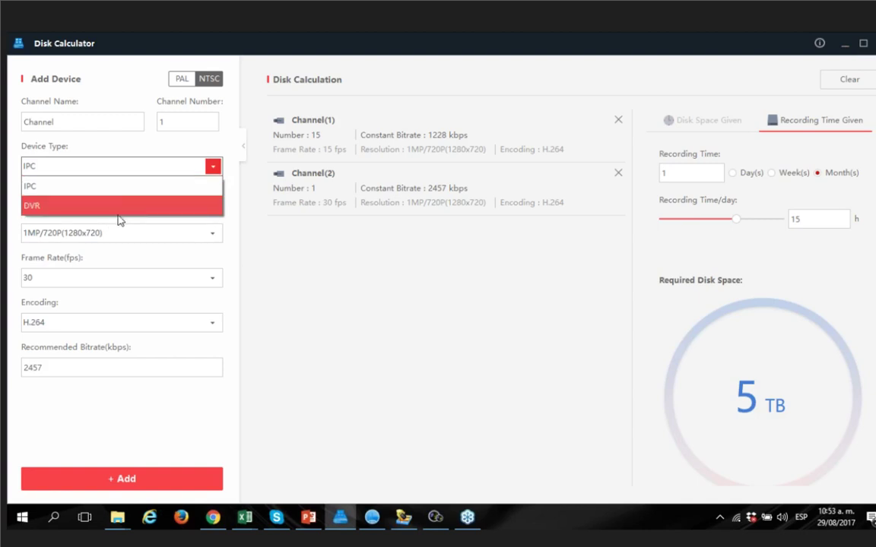
left_click(849, 45)
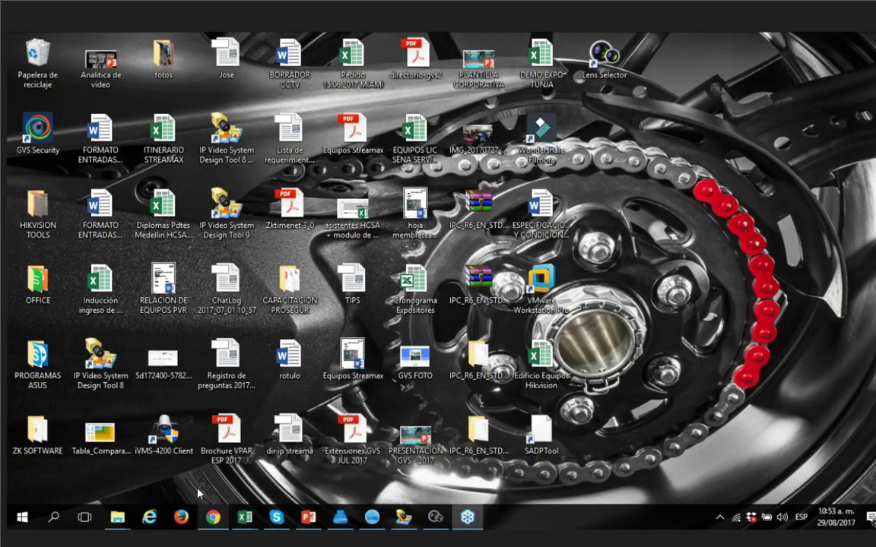
left_click(213, 517)
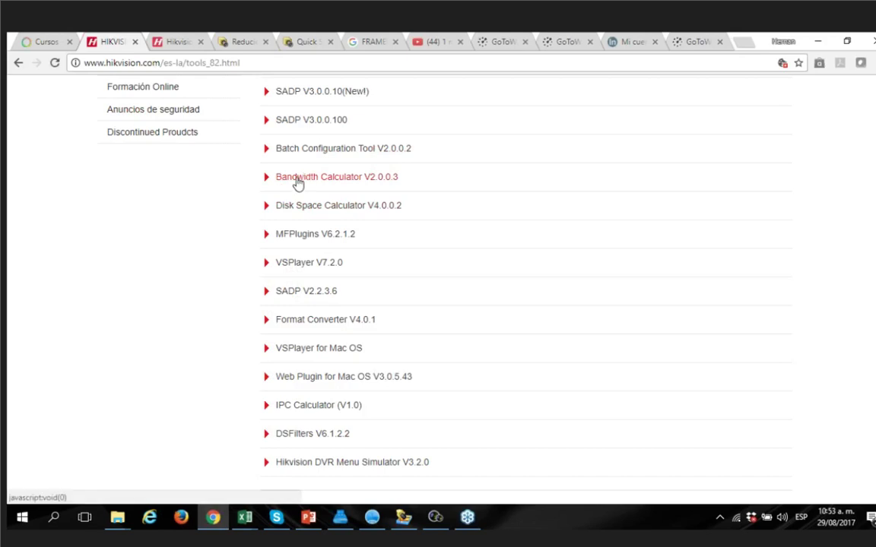
left_click(817, 41)
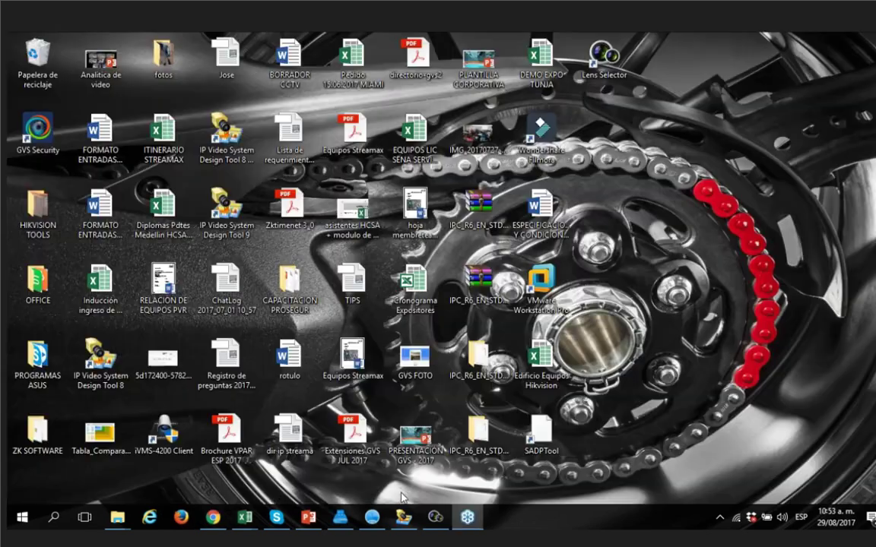
left_click(373, 518)
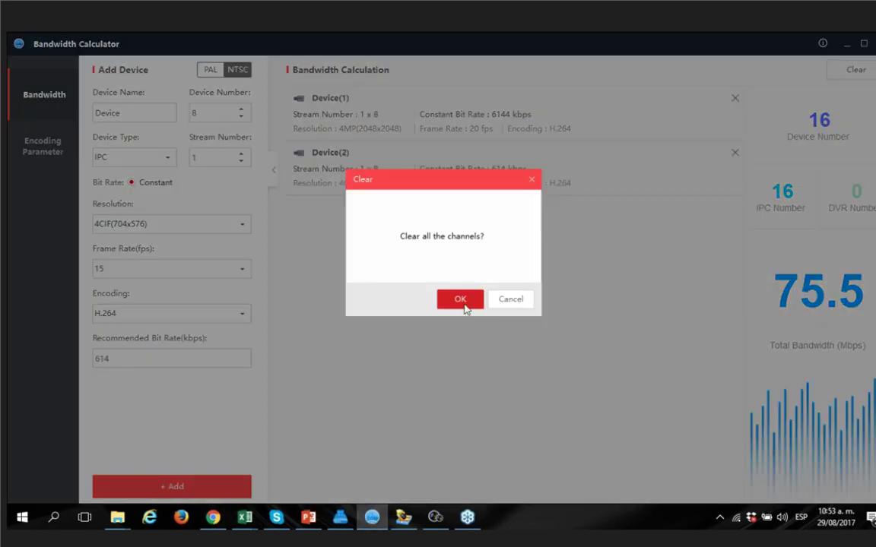
left_click(463, 302)
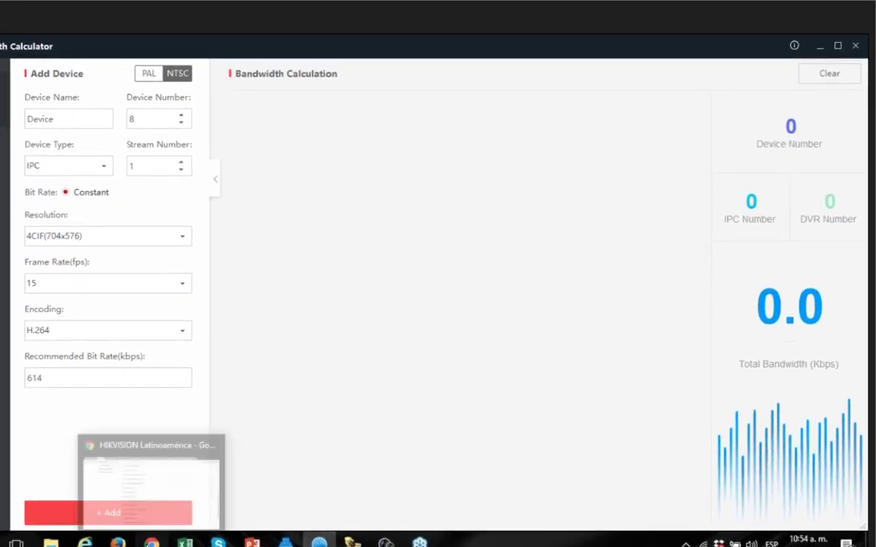
Search the Hikvision website in Chrome for 7716 and open the DS-7716/7732NI-K4/16P product page
left_click(151, 542)
key("Home")
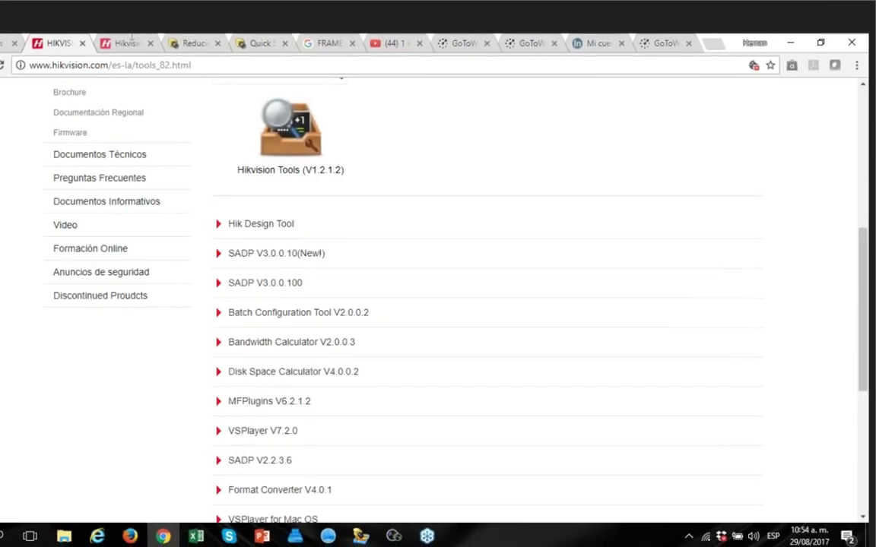
type("7716")
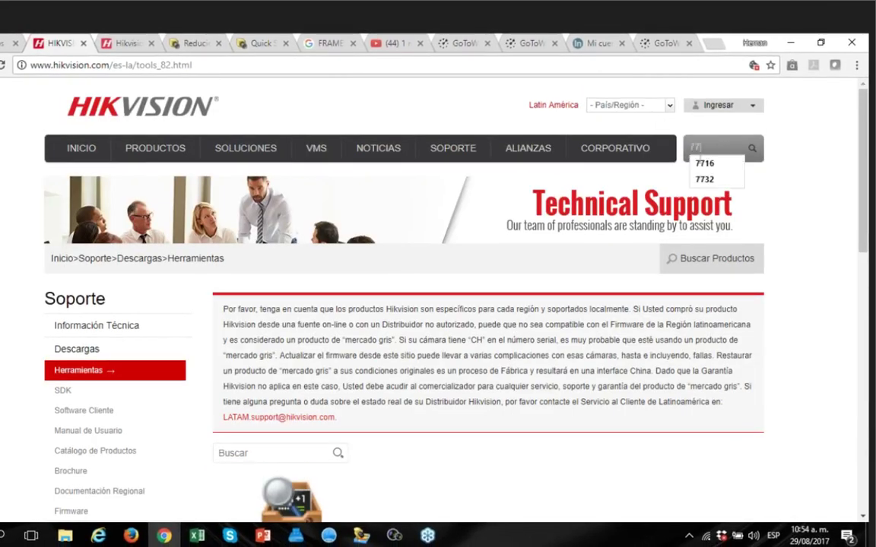
left_click(701, 163)
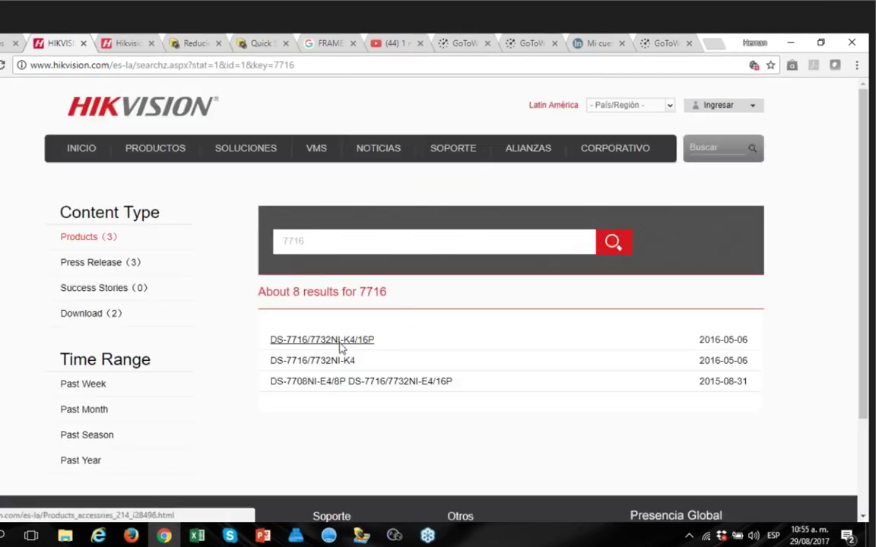
left_click(342, 341)
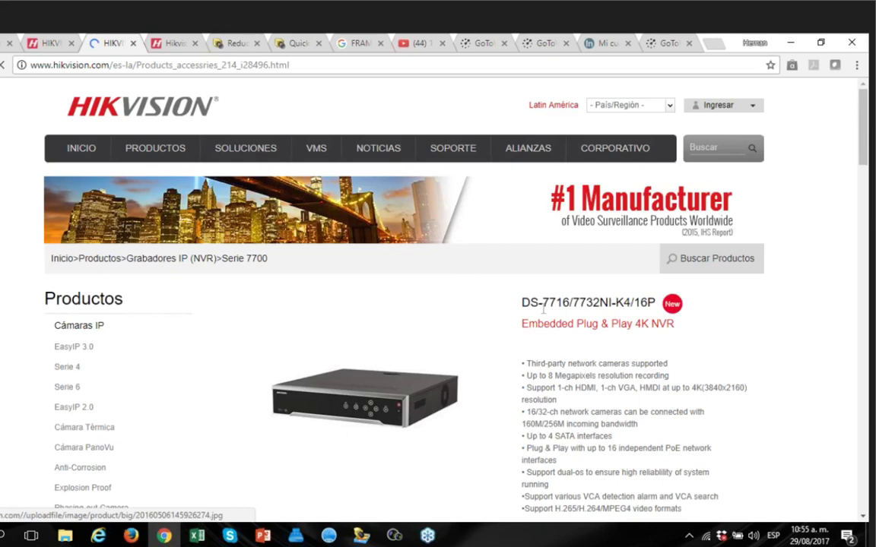
Find the incoming bandwidth in the DS-7732NI-K4/16P network specifications and highlight its value
scroll(542, 309, "down", 7)
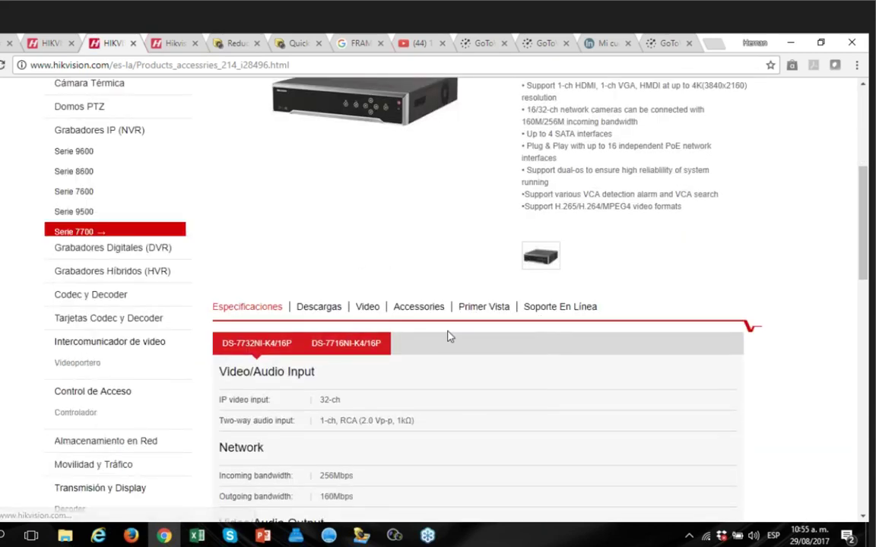
left_click_drag(219, 181, 335, 288)
left_click(366, 290)
double_click(359, 289)
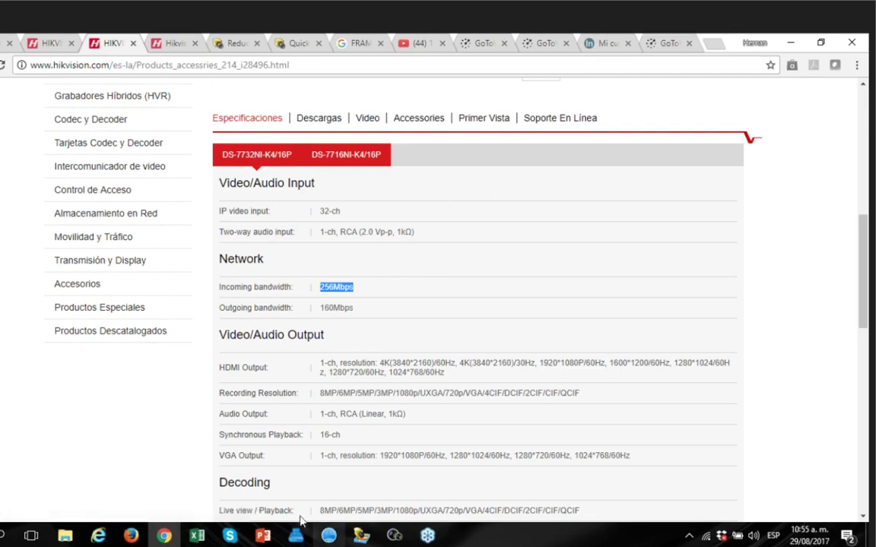
In Bandwidth Calculator, add 32 IPC devices with 4K/8MP(4096x2160) resolution at 15 fps
left_click(328, 536)
left_click(161, 120)
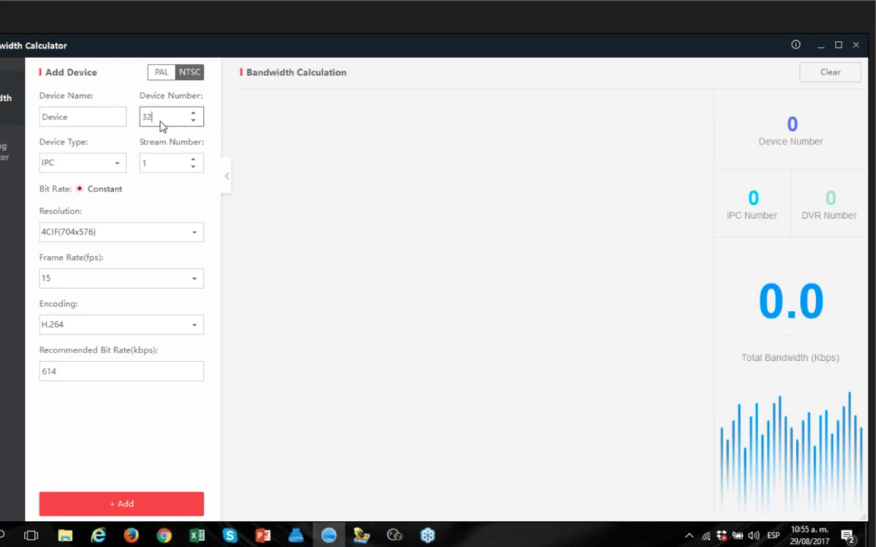
left_click(135, 235)
scroll(133, 291, "up", 5)
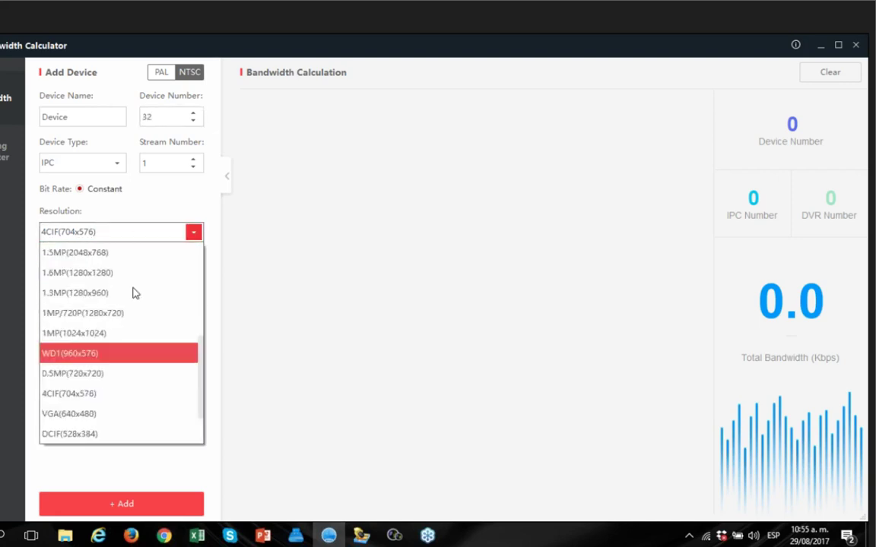
left_click(129, 272)
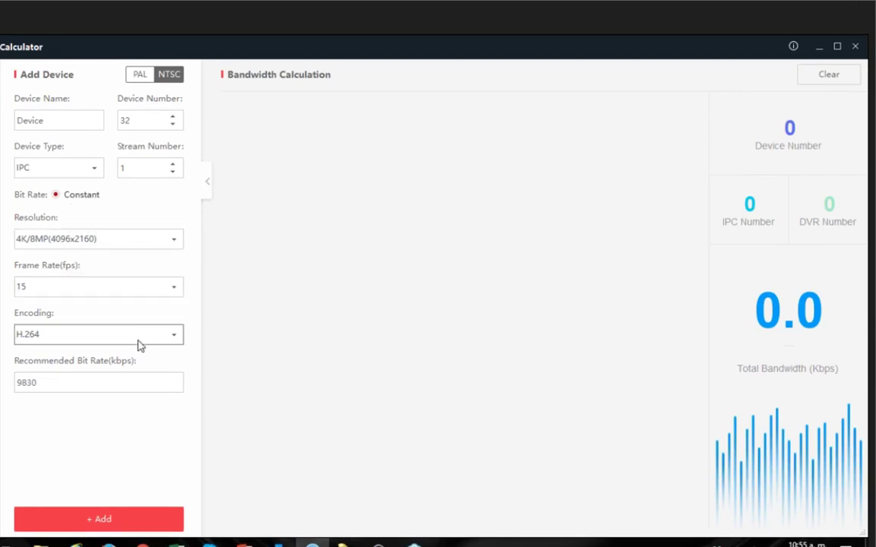
left_click(108, 521)
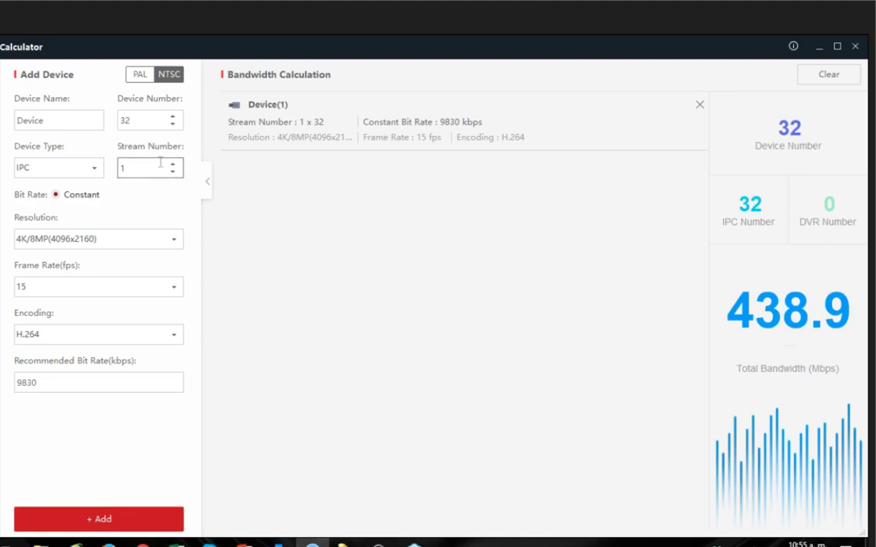
Add another 32 IPC devices with 4CIF(704x576) resolution at 15 fps to the bandwidth calculation
left_click(99, 239)
scroll(93, 393, "down", 3)
scroll(90, 380, "down", 1)
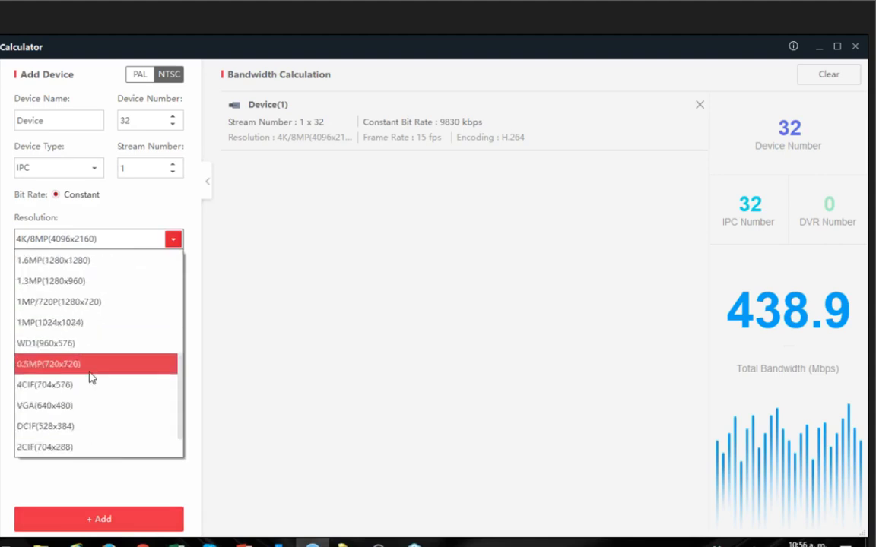
left_click(66, 386)
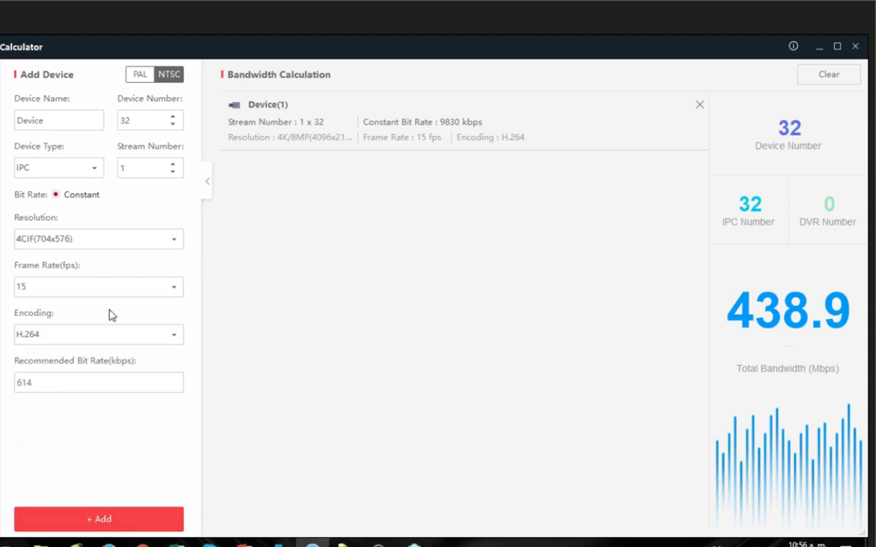
left_click(107, 519)
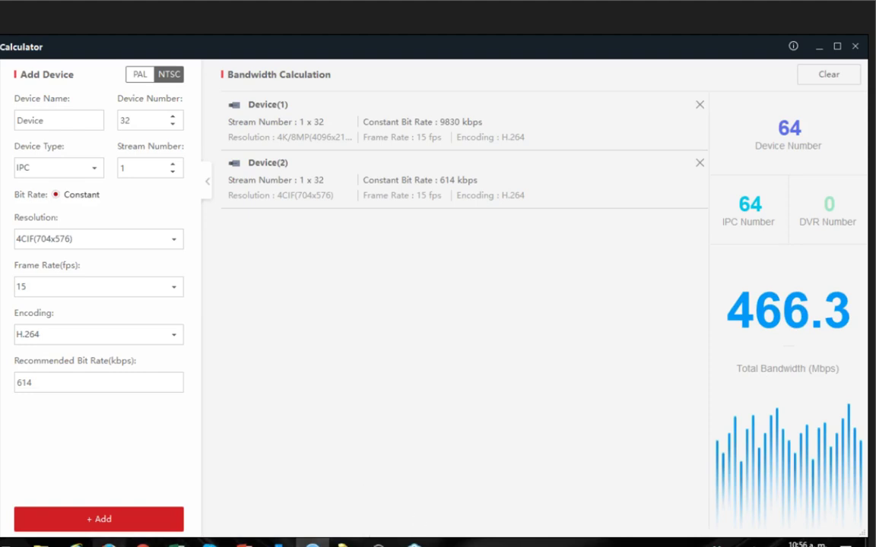
Compare the calculated total bandwidth with the incoming bandwidth on the NVR's specification page in Chrome
key("alt+Tab")
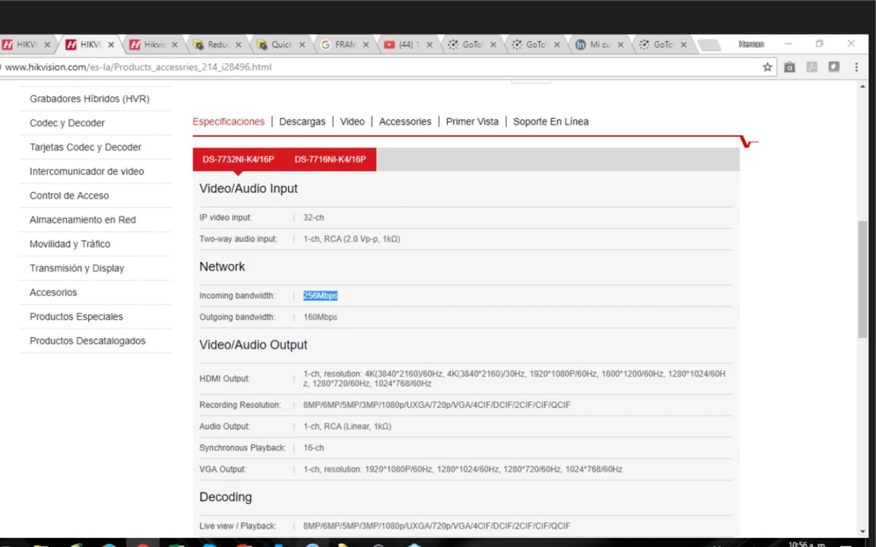
key("alt+Tab")
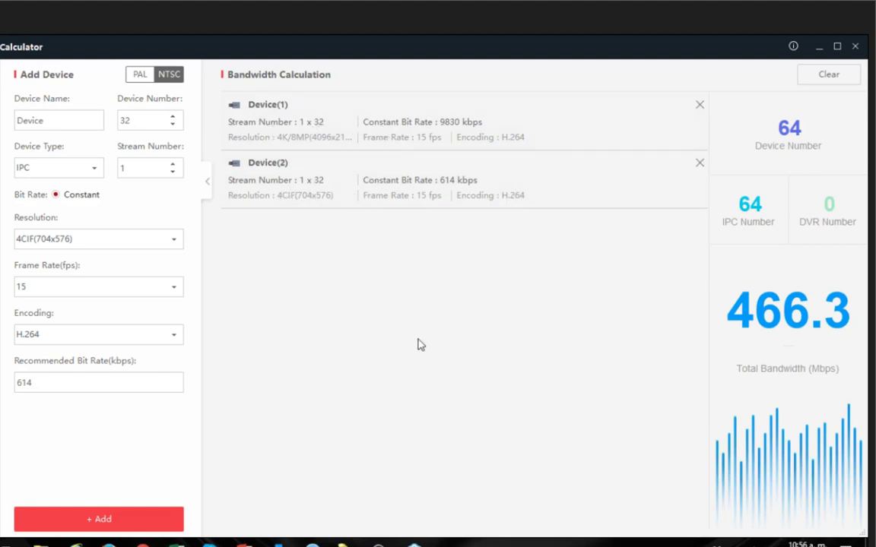
left_click(139, 544)
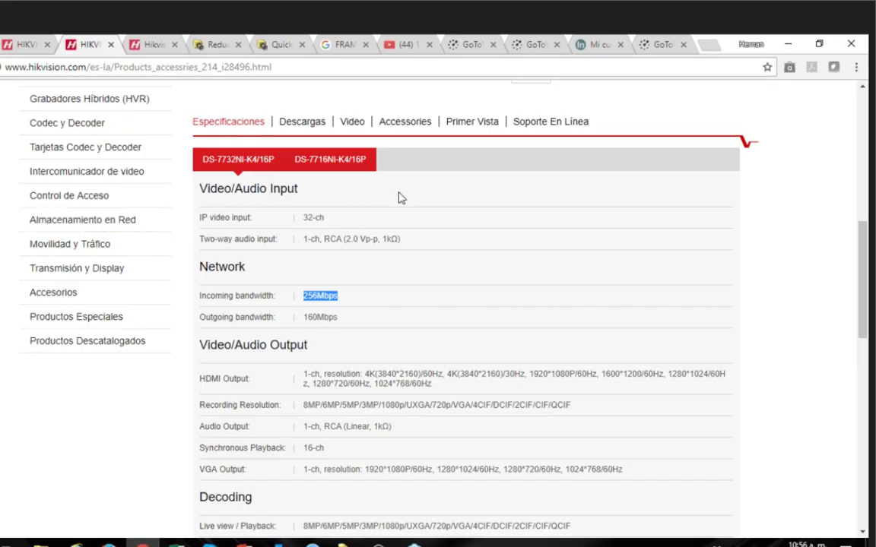
scroll(400, 198, "up", 4)
scroll(543, 198, "down", 5)
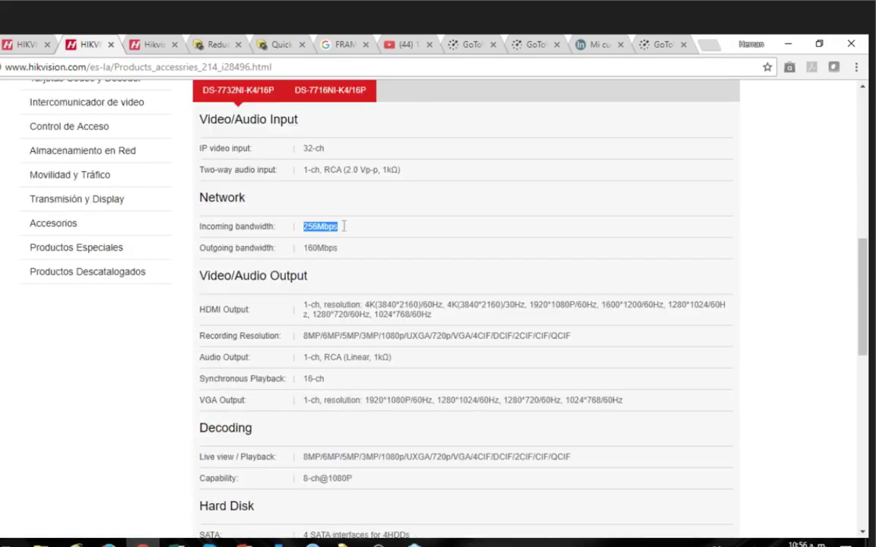
left_click(790, 47)
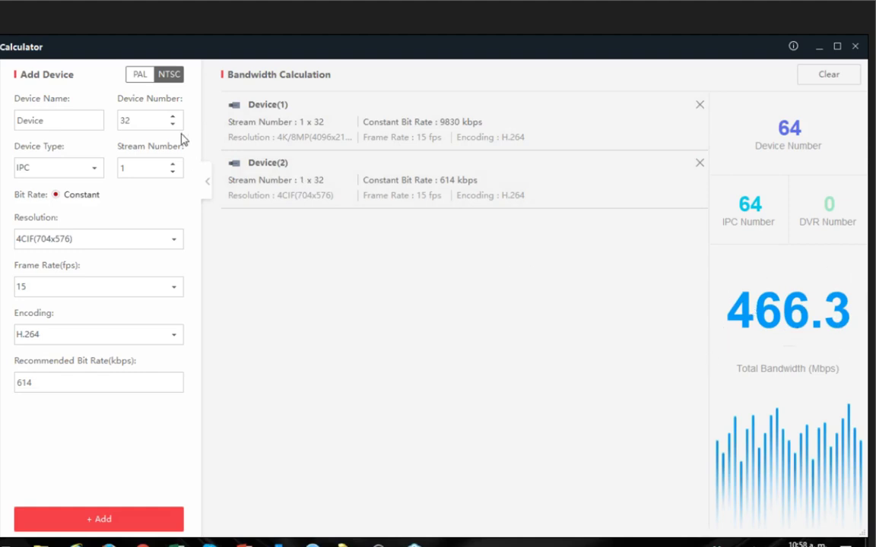
Replace both device entries with a single group of 64 IPC devices at 4CIF(704x576) and 15 fps
left_click(700, 104)
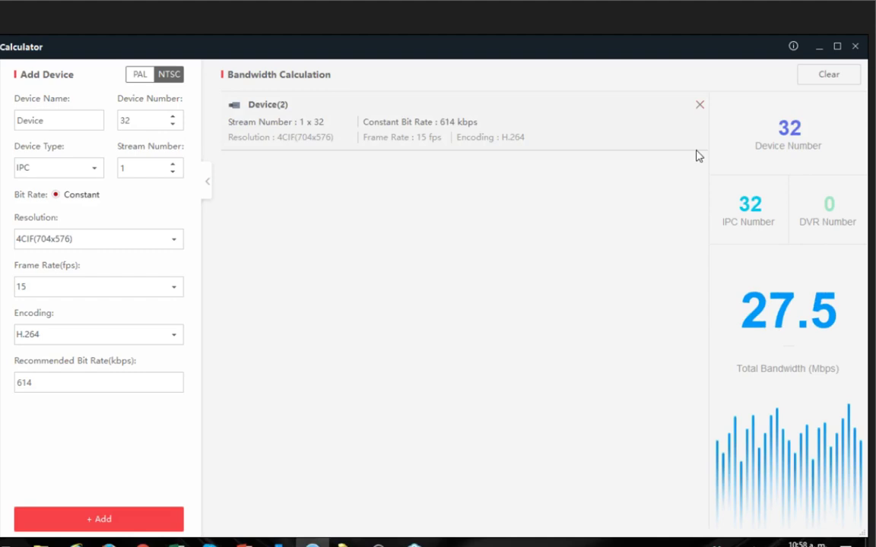
left_click(700, 104)
left_click(145, 118)
left_click_drag(145, 118, 112, 116)
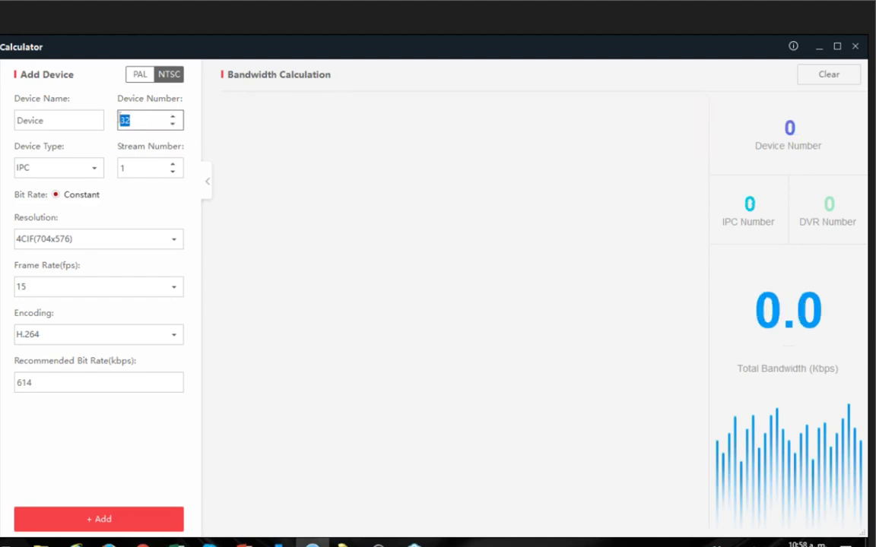
type("64")
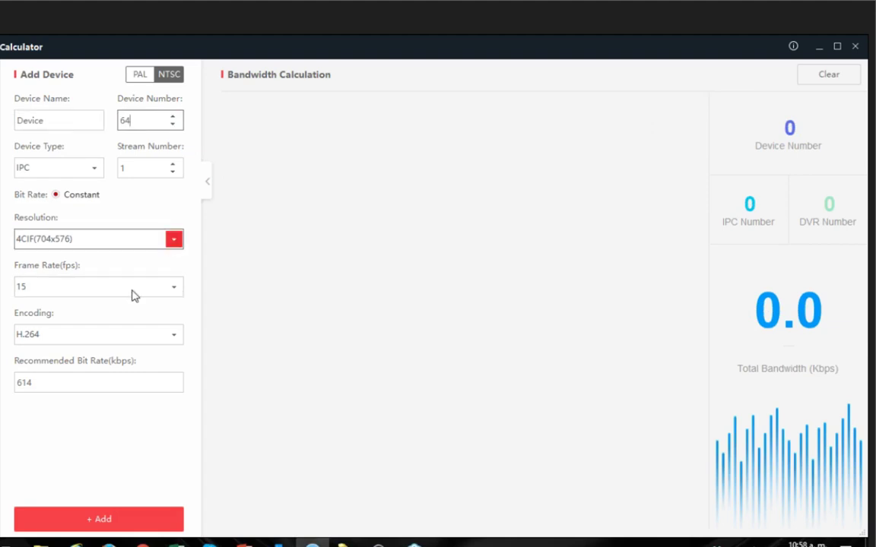
left_click(102, 512)
Add another group of 64 IPC devices at 4K/8MP(4096x2160) and 15 fps to the bandwidth calculation
left_click(130, 240)
scroll(98, 301, "up", 5)
left_click(101, 283)
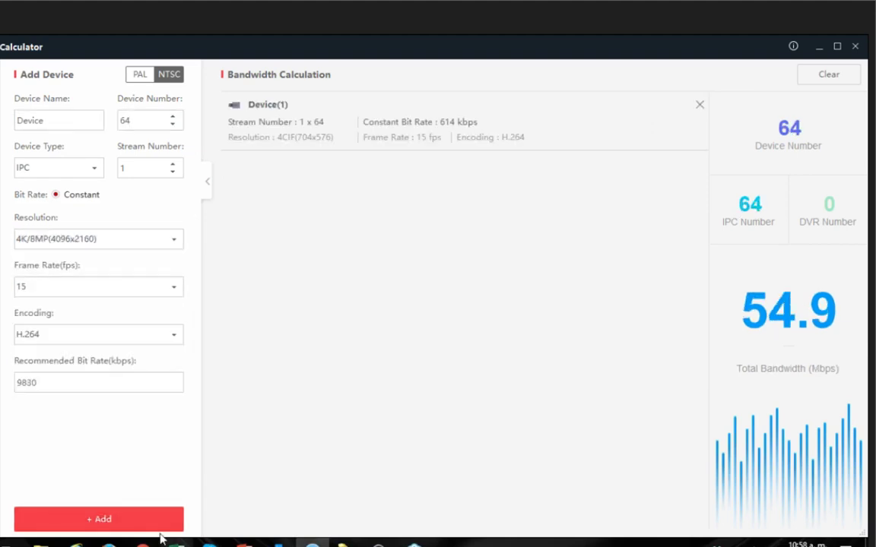
left_click(155, 521)
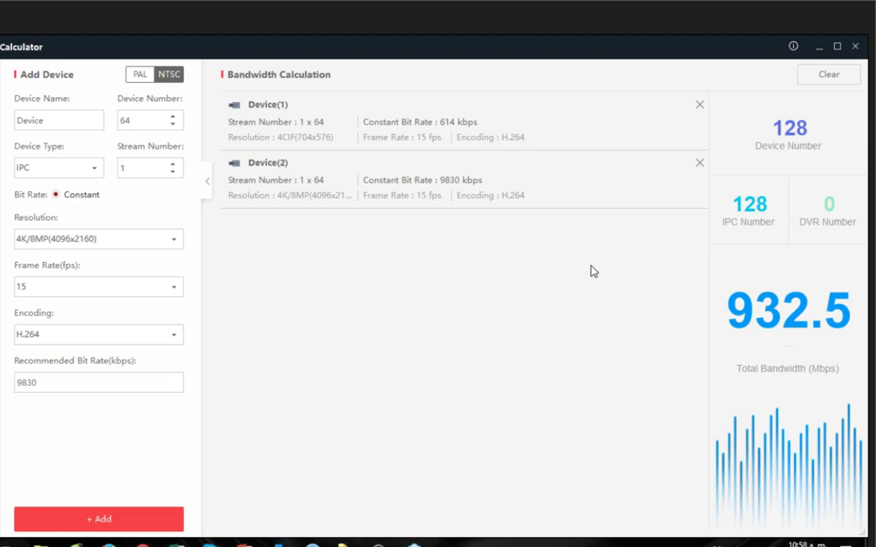
Replace both device entries with a single group of 2 IPC devices at 2MP/1080P(1920x1080) and 16 fps
left_click(699, 162)
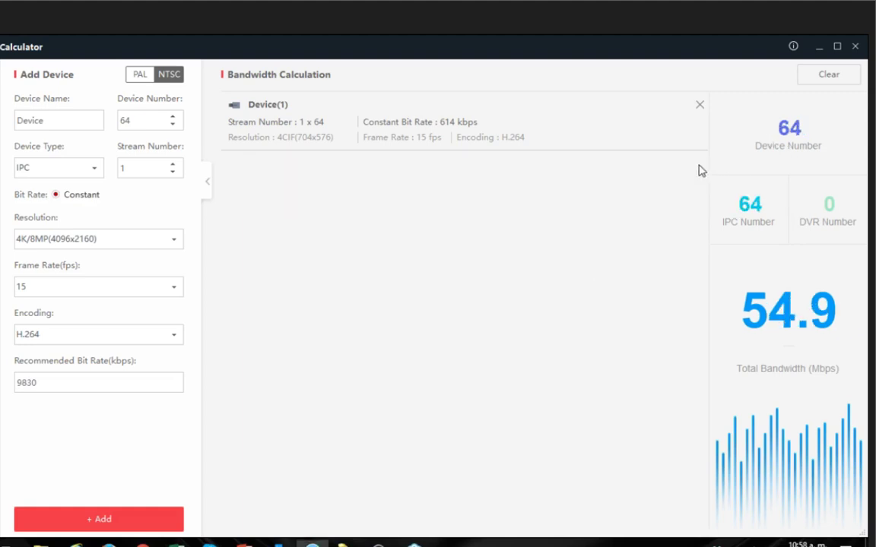
left_click(699, 105)
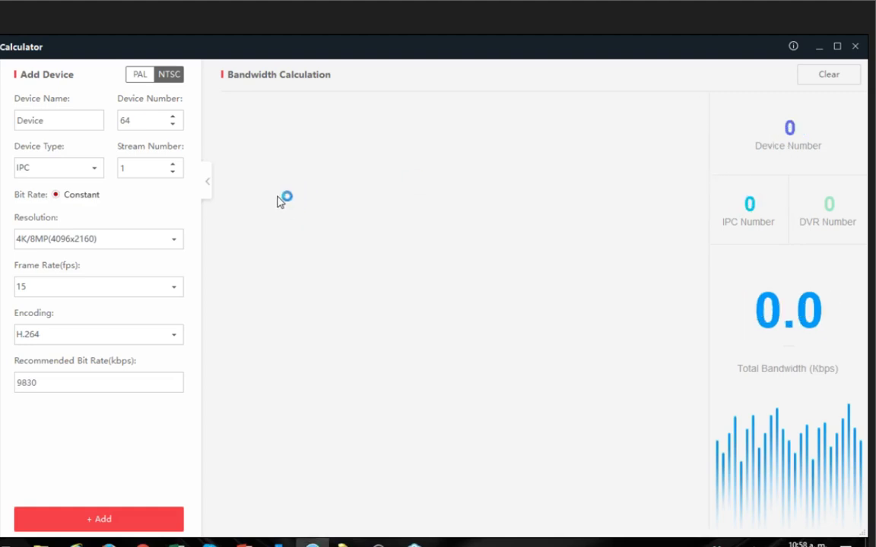
double_click(125, 120)
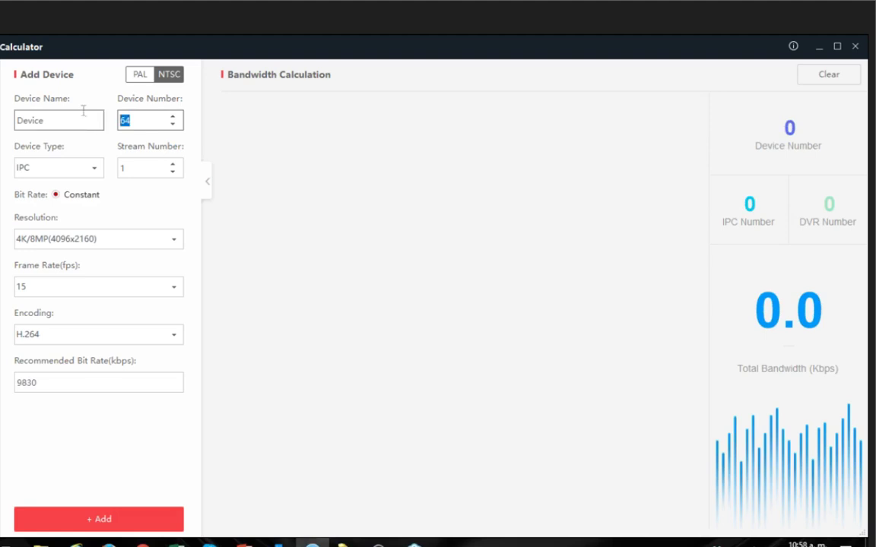
type("2")
left_click(106, 238)
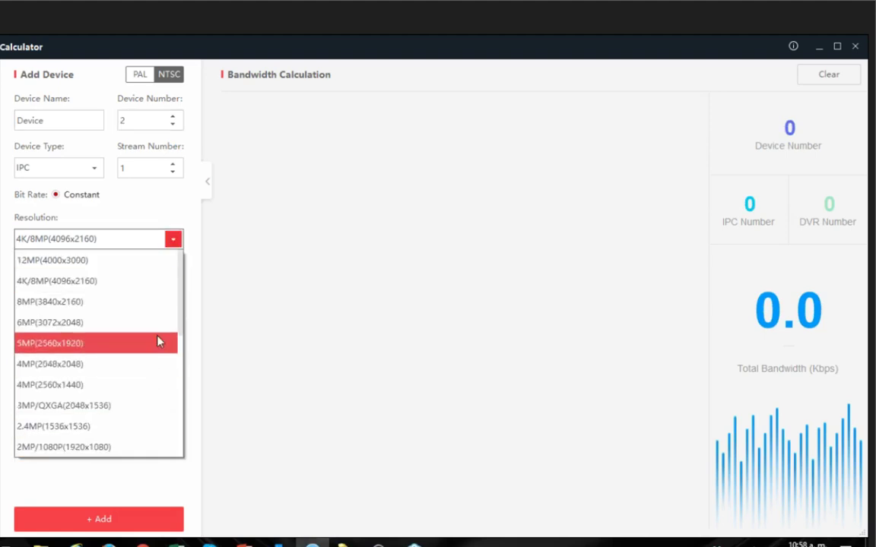
scroll(135, 418, "down", 1)
left_click(114, 383)
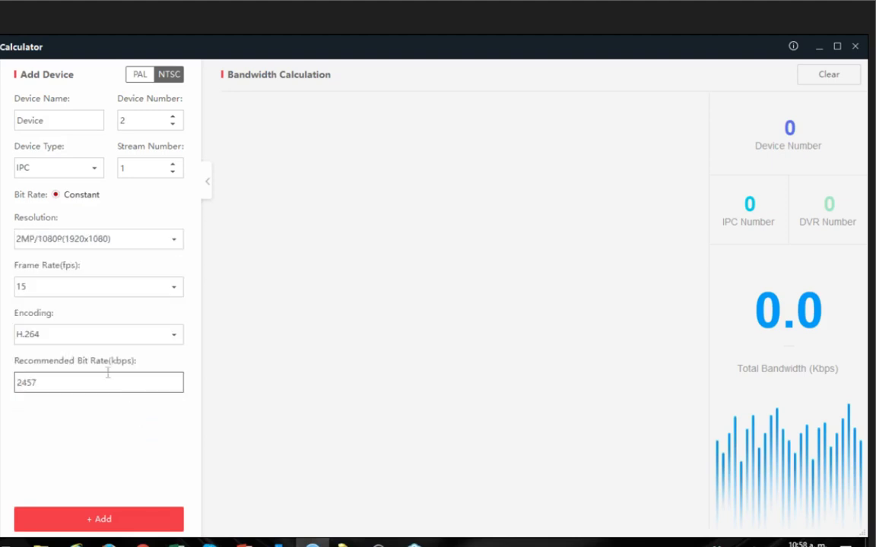
left_click(143, 286)
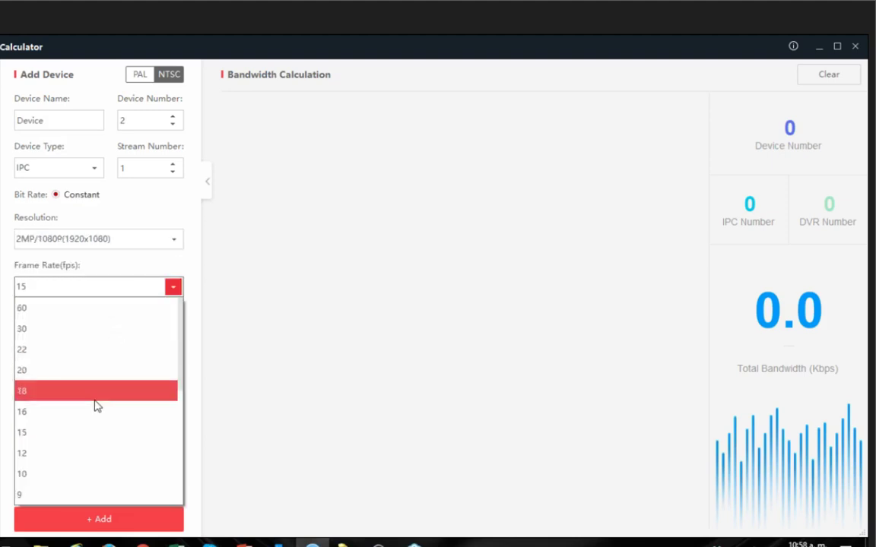
left_click(76, 423)
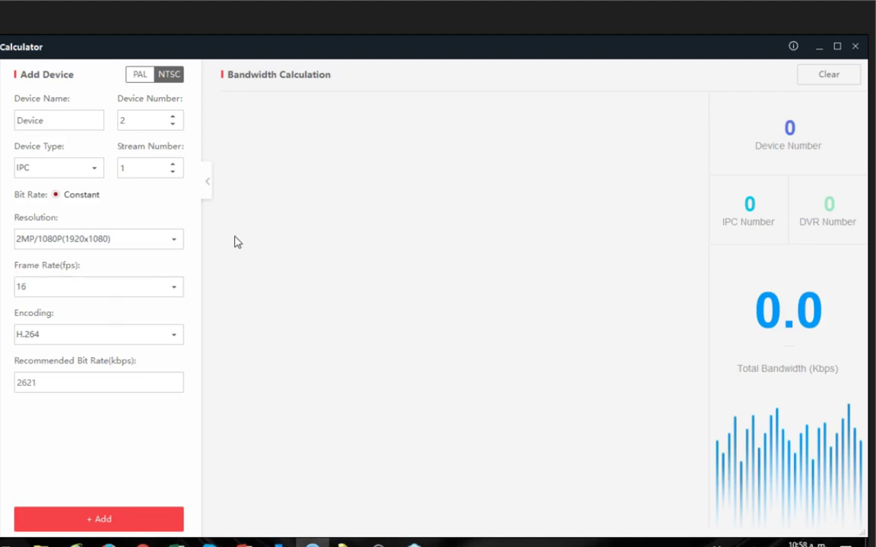
left_click(116, 519)
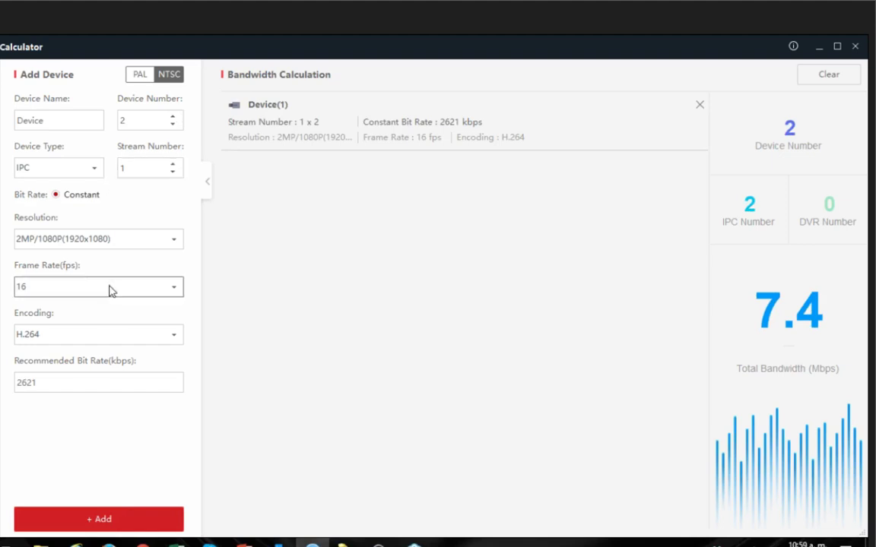
Add another 2 IPC devices at 4CIF(704x576) and 16 fps to the bandwidth calculation
left_click(149, 243)
scroll(133, 414, "down", 2)
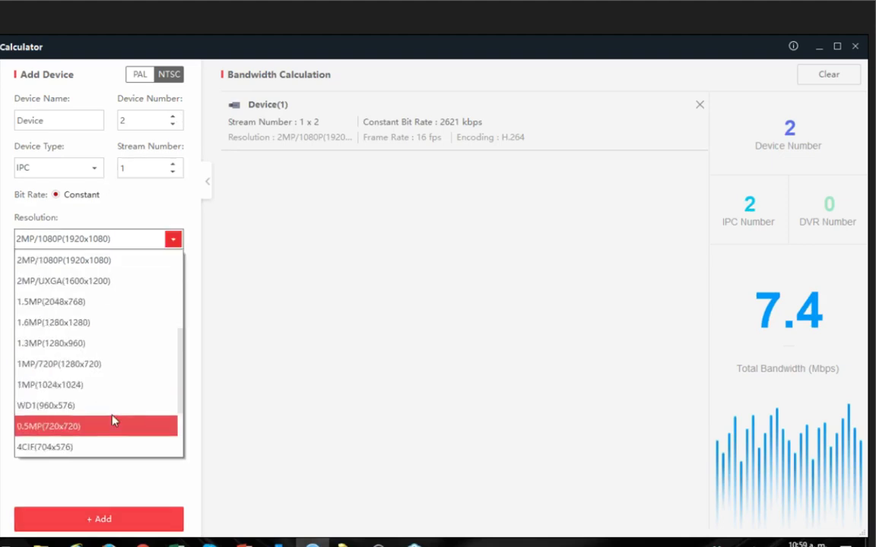
scroll(97, 431, "down", 1)
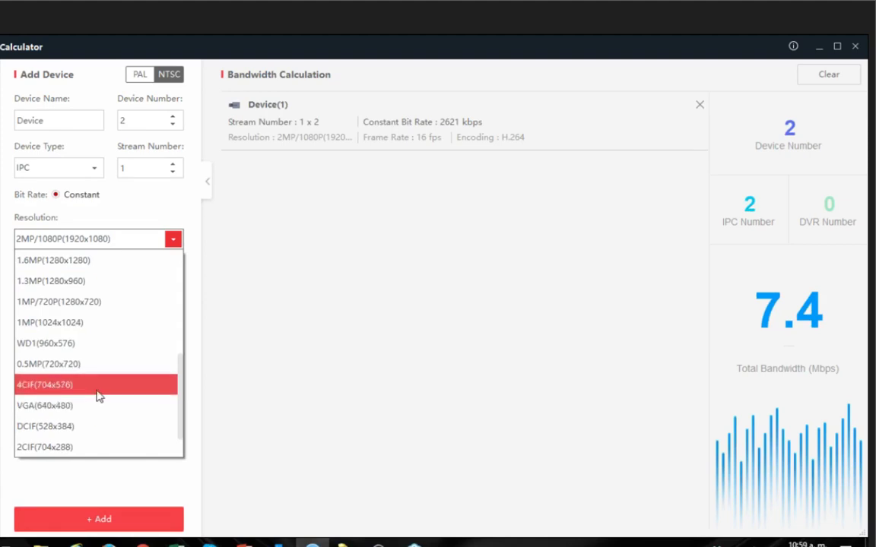
left_click(101, 385)
left_click(128, 519)
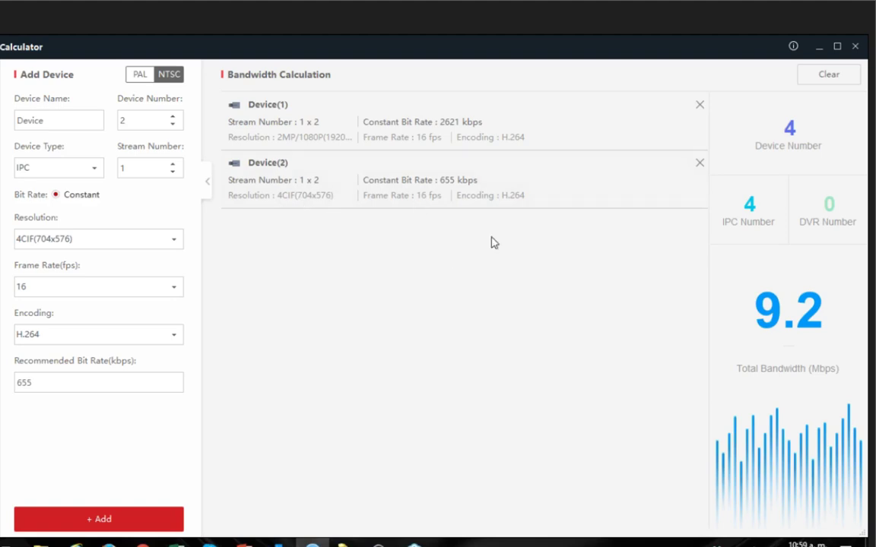
Switch to Lens Selector and choose the camera model starting with 863/864/4012FWD/4010
left_click(819, 47)
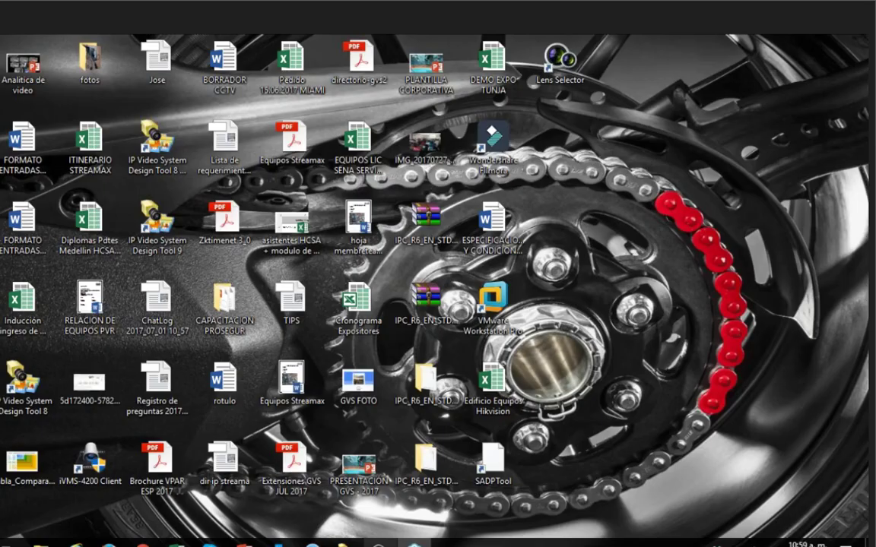
left_click(379, 541)
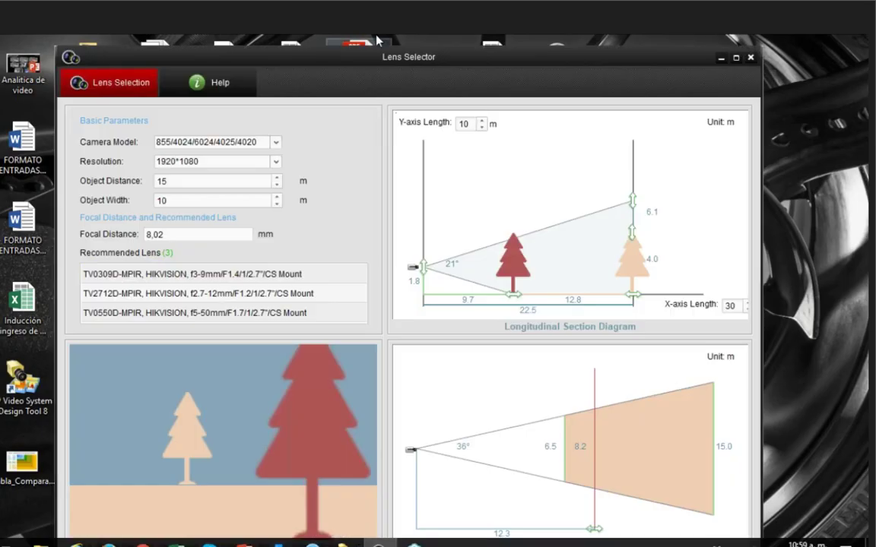
left_click_drag(393, 57, 384, 38)
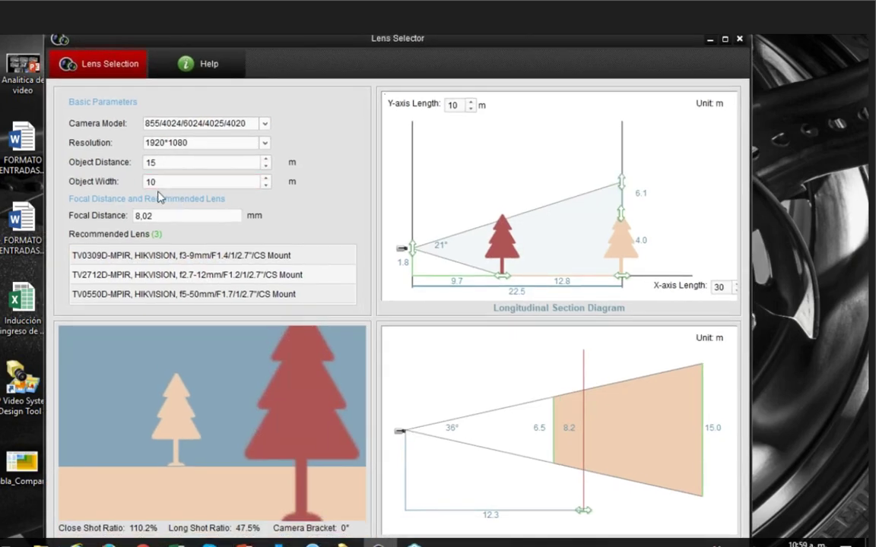
left_click(265, 124)
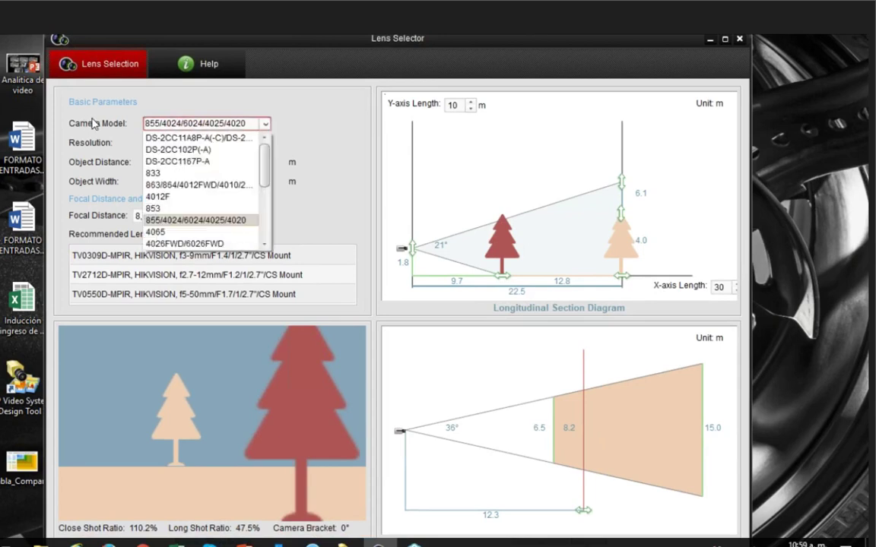
mouse_move(272, 158)
left_mouse_down()
mouse_move(263, 211)
mouse_move(265, 129)
mouse_move(266, 144)
left_mouse_up()
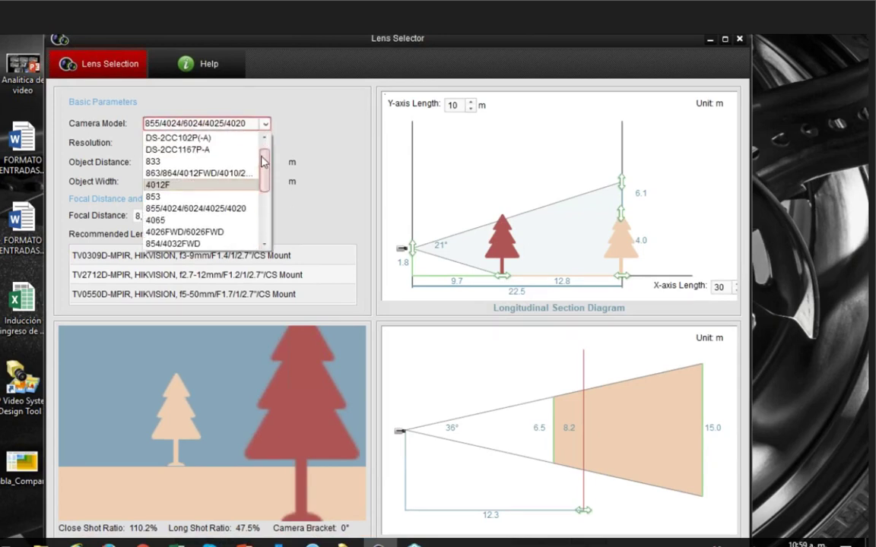
left_click(198, 219)
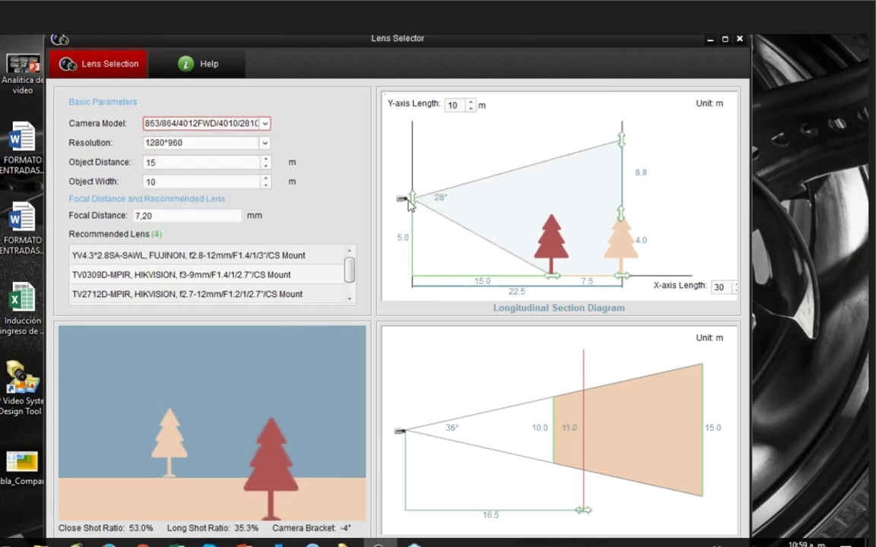
Set the focal distance to 2,80 mm and lower the camera in the longitudinal section diagram to about 2.0 m
left_click_drag(413, 202, 415, 248)
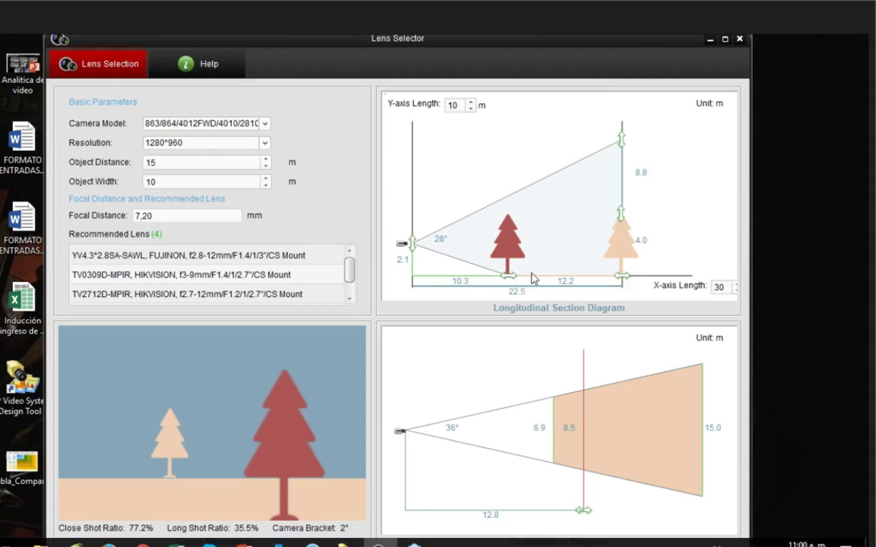
left_click(148, 215)
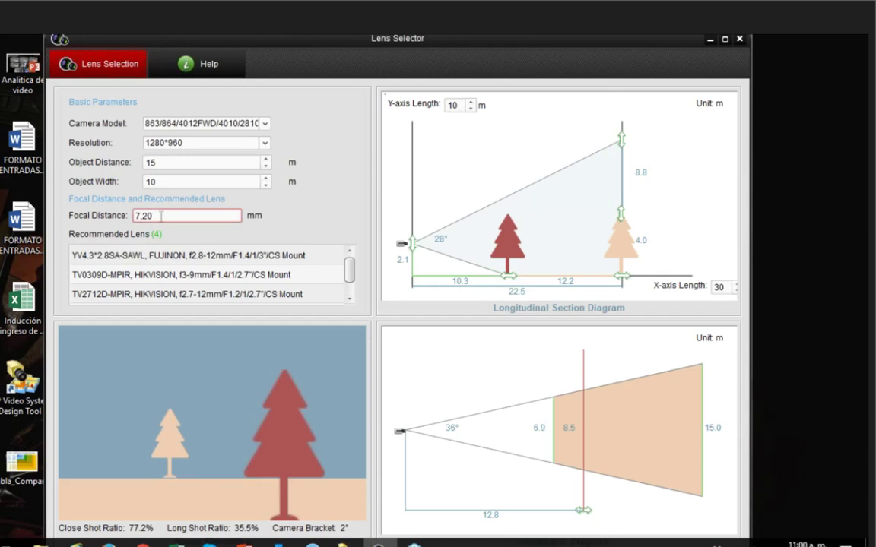
left_click_drag(161, 216, 109, 220)
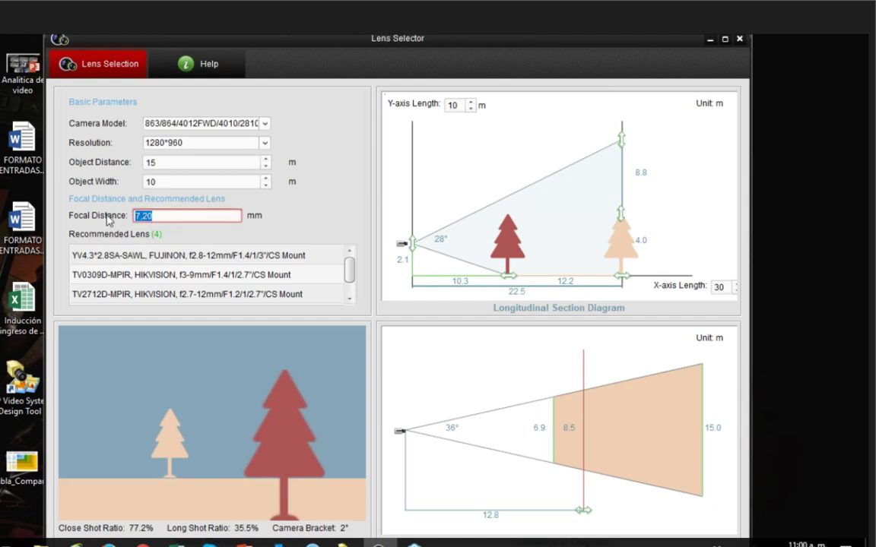
type("2,")
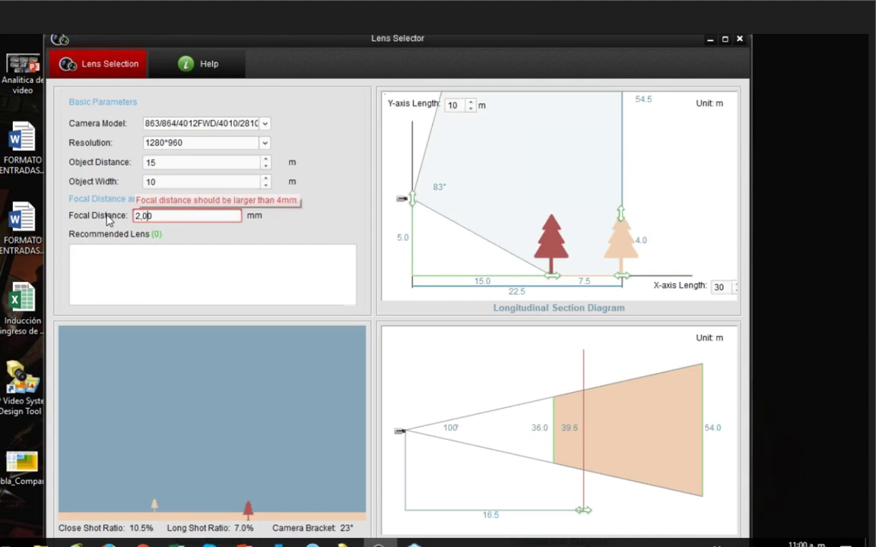
type("8")
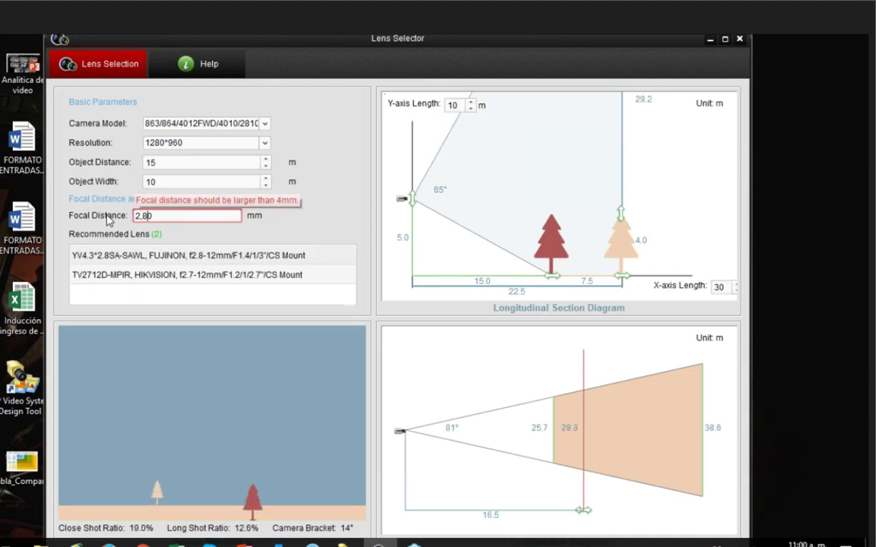
left_click_drag(413, 199, 412, 249)
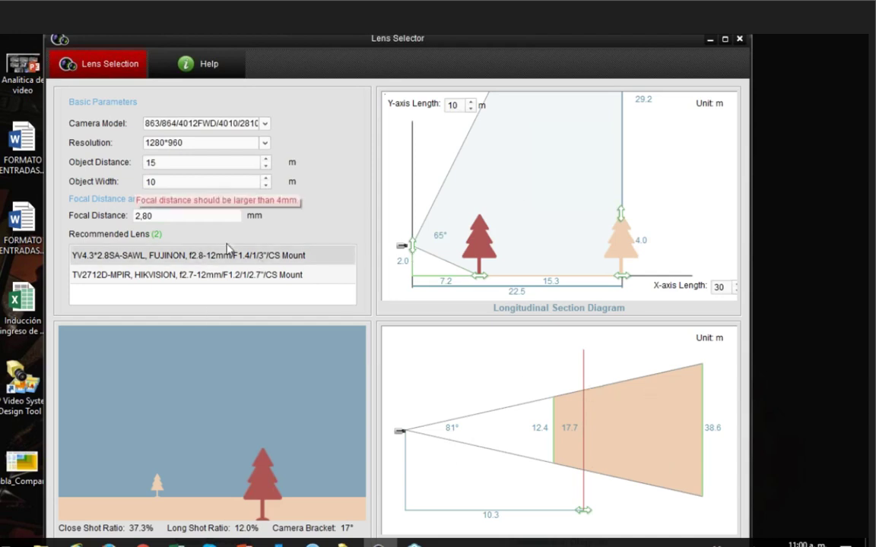
left_click(265, 144)
left_click(266, 143)
left_click(264, 145)
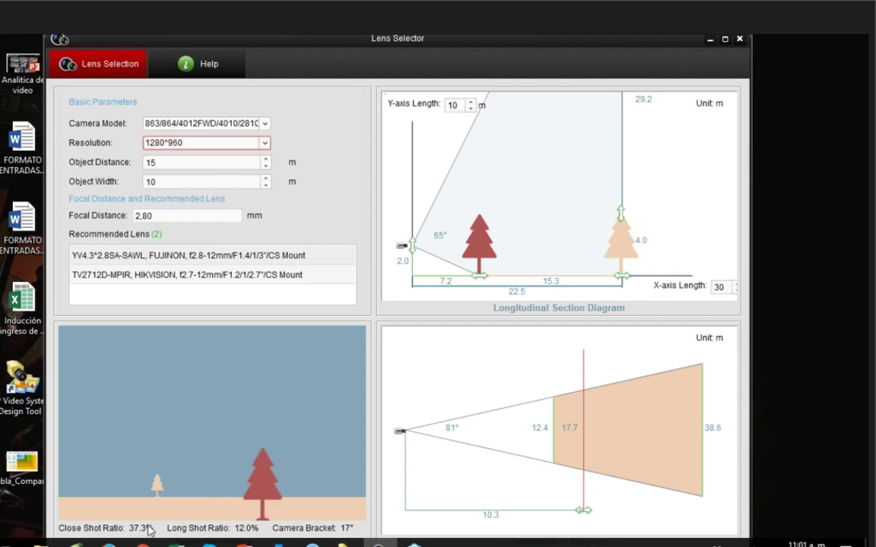
Switch to IP Video System Design Tool and display the camera installation drawing of the project
left_click(709, 38)
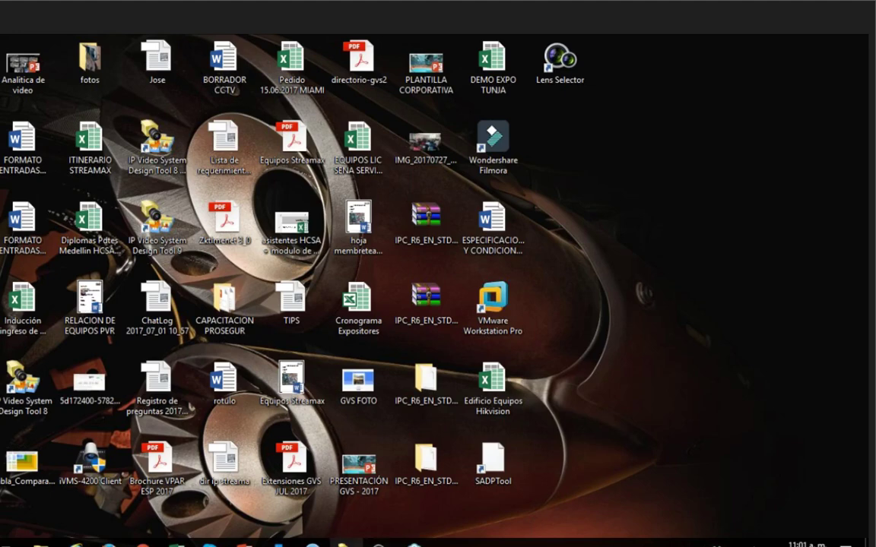
left_click(343, 544)
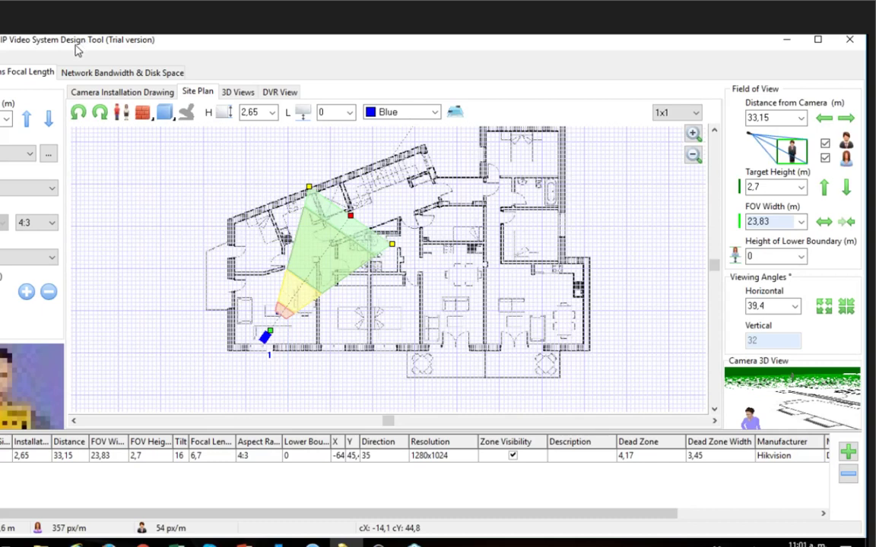
left_click_drag(74, 47, 137, 48)
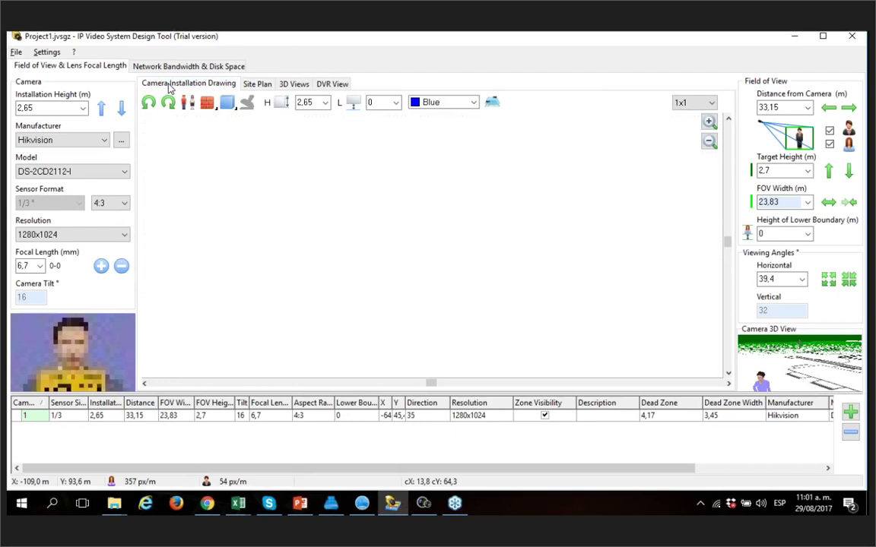
left_click(178, 88)
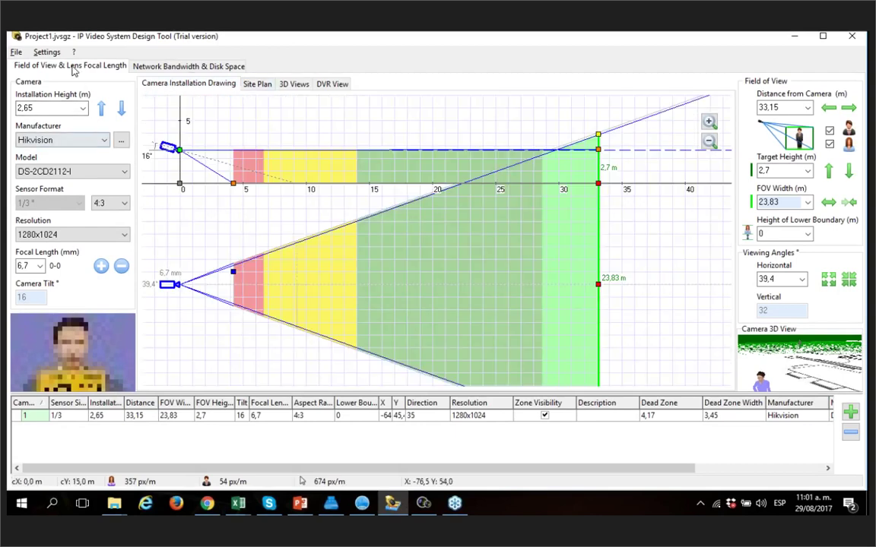
Set the camera manufacturer to Hikvision and choose the DS-2CD2532F-I model
left_click(90, 139)
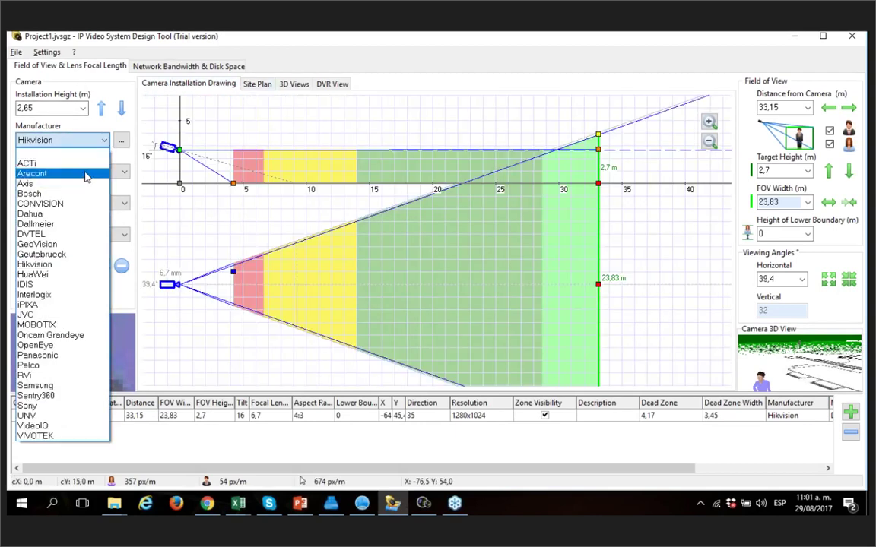
left_click(57, 263)
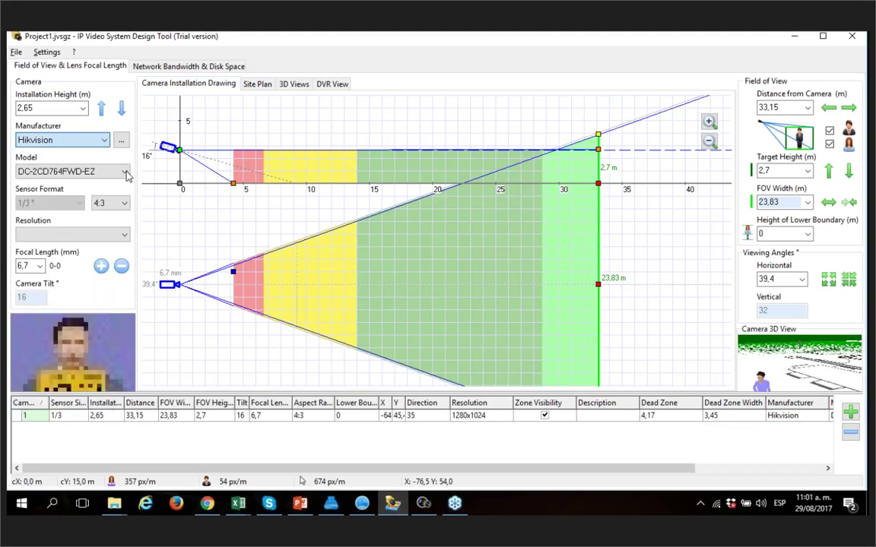
left_click(125, 172)
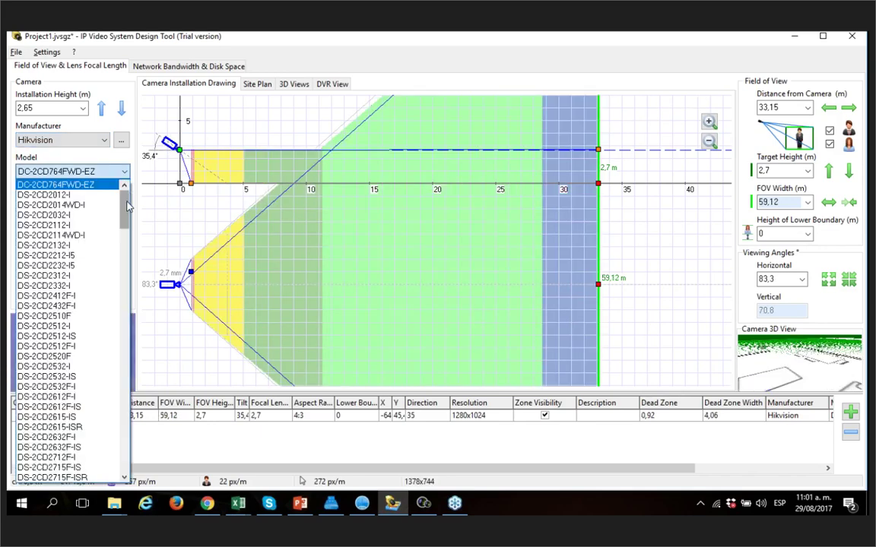
left_click_drag(125, 205, 121, 458)
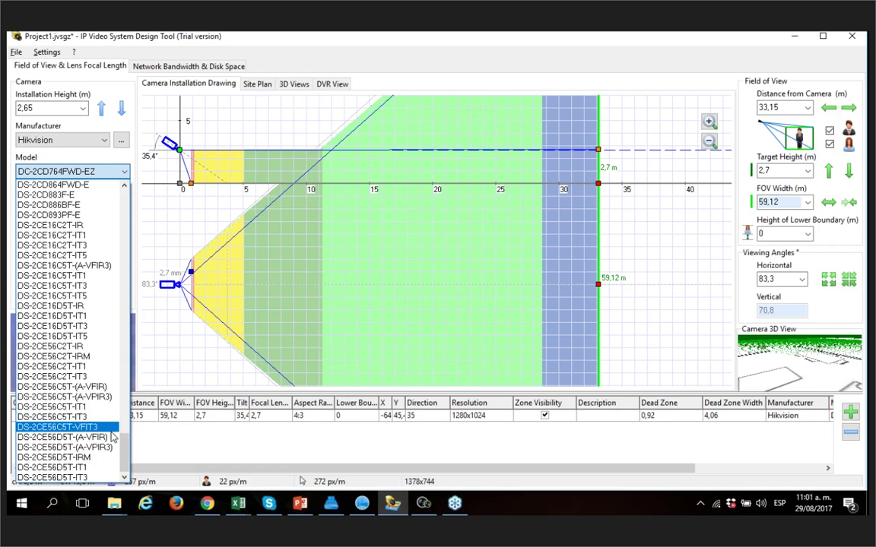
scroll(114, 357, "up", 20)
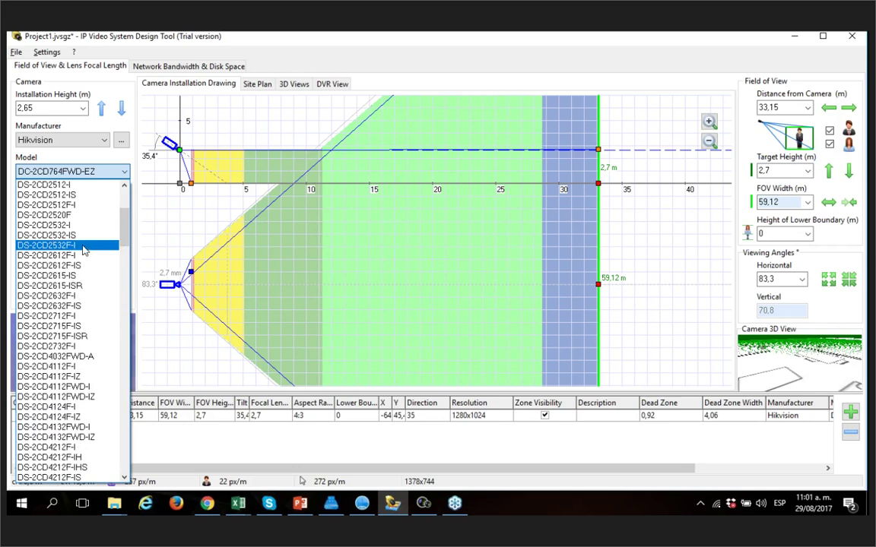
left_click(84, 246)
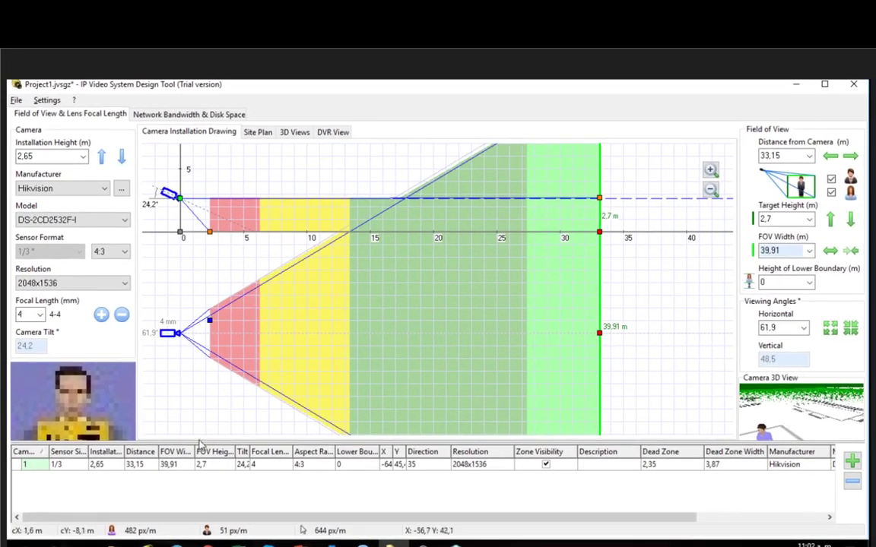
Enlarge the camera installation drawing area and set the distance from the camera to 60 m
mouse_move(198, 442)
left_mouse_down()
mouse_move(226, 462)
mouse_move(223, 472)
left_mouse_up()
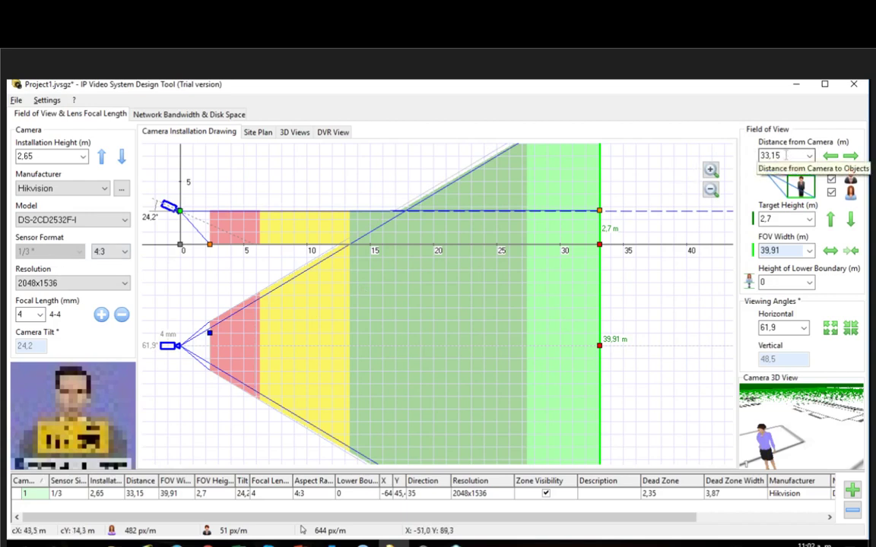
left_click_drag(785, 155, 751, 155)
type("60")
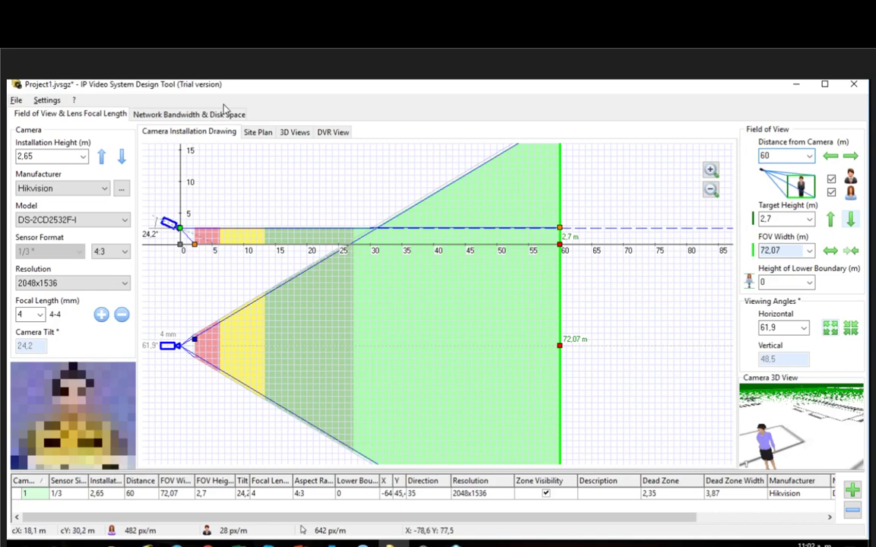
Delete the floor plan background from the site plan
left_click(258, 133)
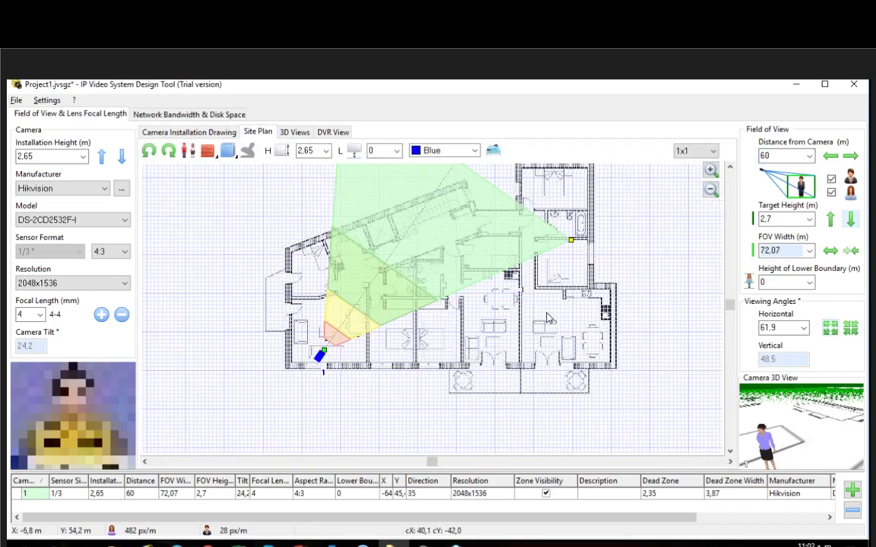
left_click(549, 318)
key("Delete")
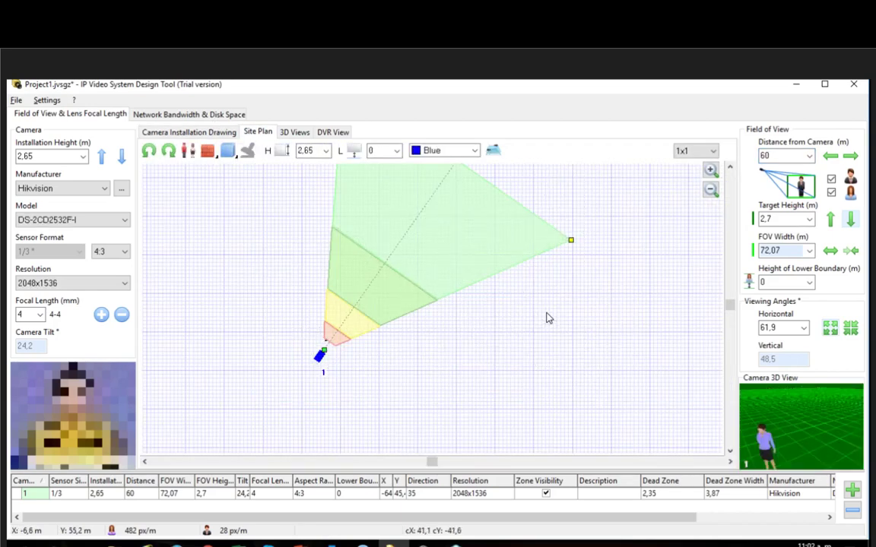
Return to the camera installation drawing and set the distance from the camera to 10 m
left_click(186, 132)
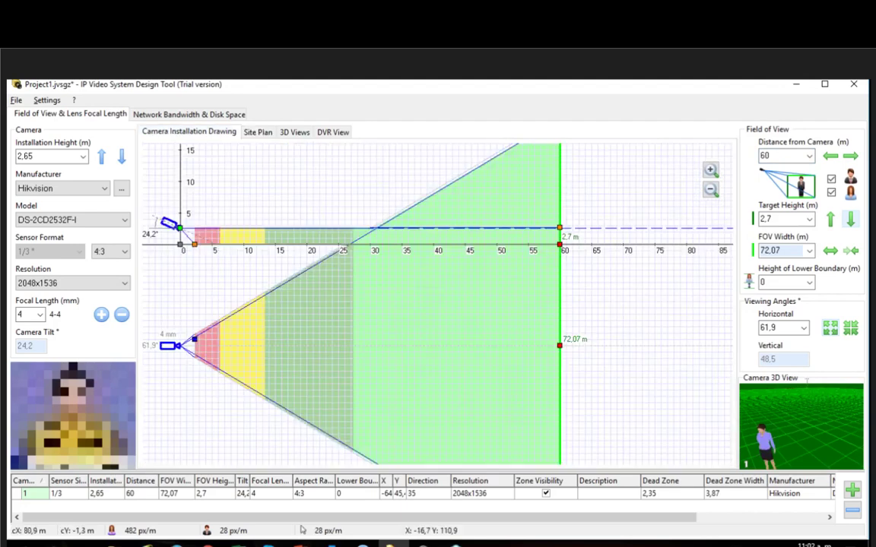
double_click(764, 156)
type("10")
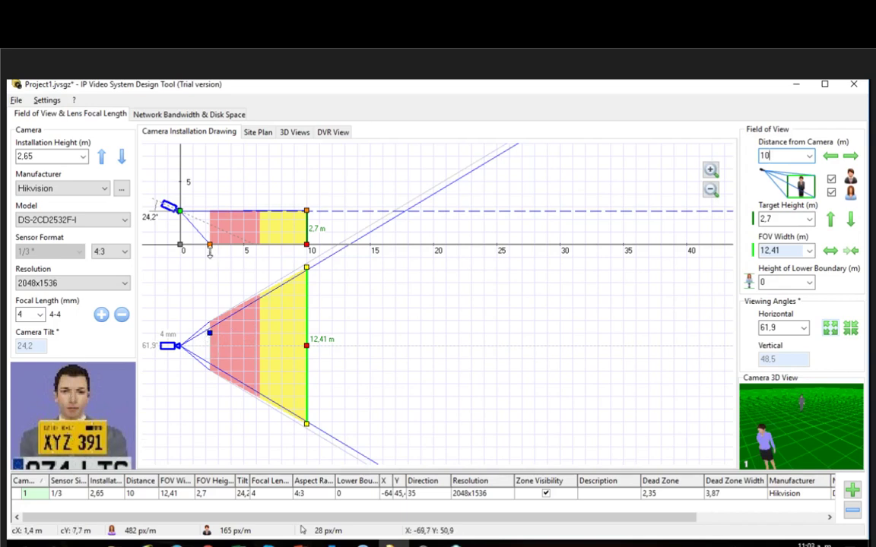
Try camera installation heights of 3 m and 9 m
left_click(82, 156)
key("Escape")
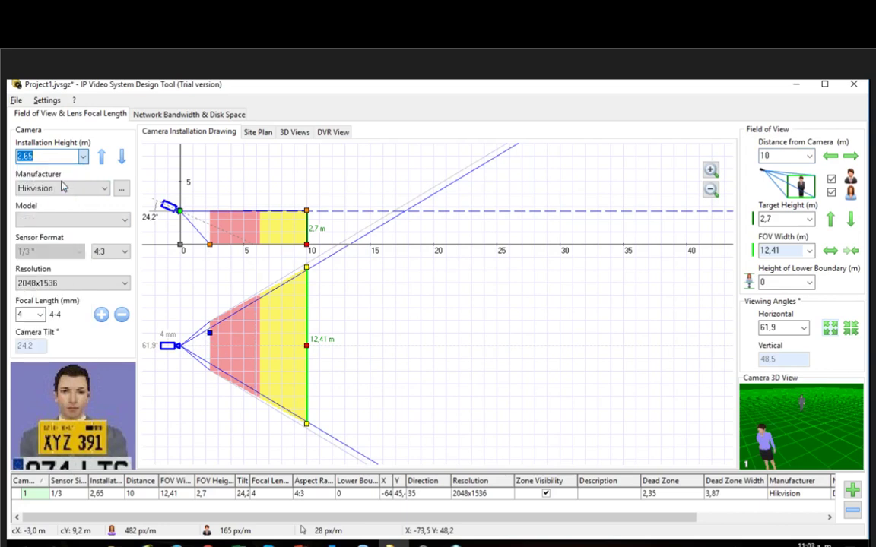
type("3")
key("alt+Down")
key("Return")
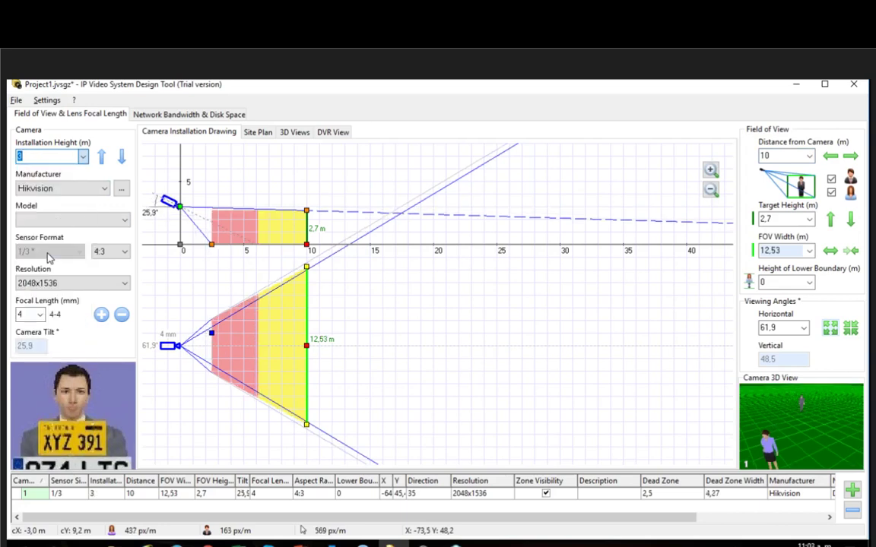
type("9")
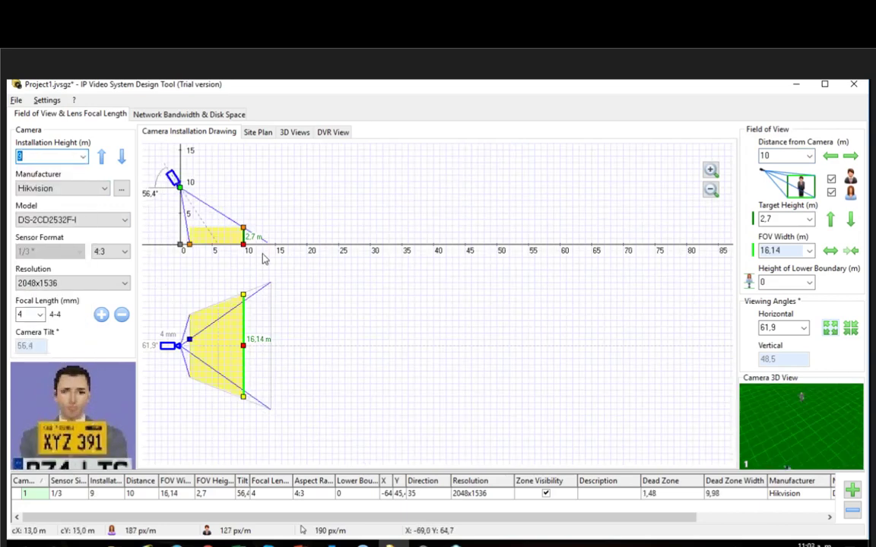
Set the camera installation height to 6 m and the distance from the camera to 30 m
left_click(82, 157)
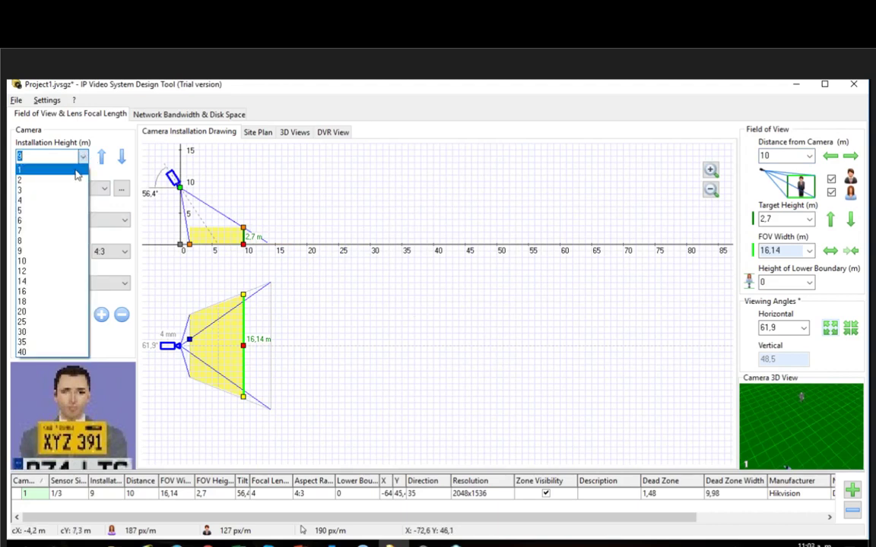
left_click(55, 221)
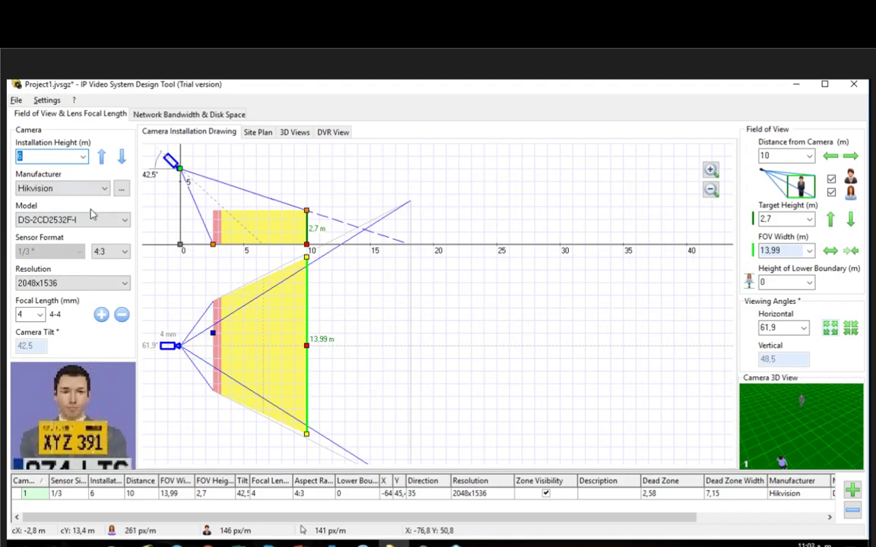
left_click(782, 156)
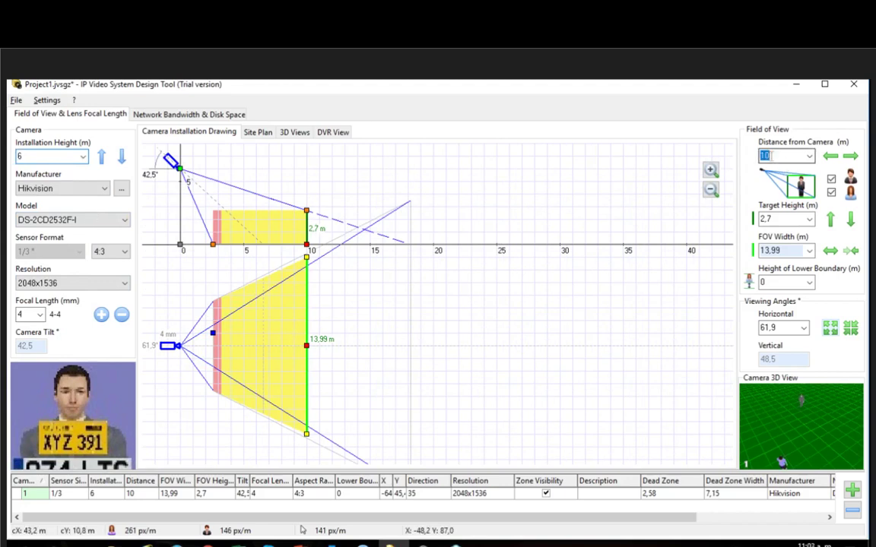
type("30")
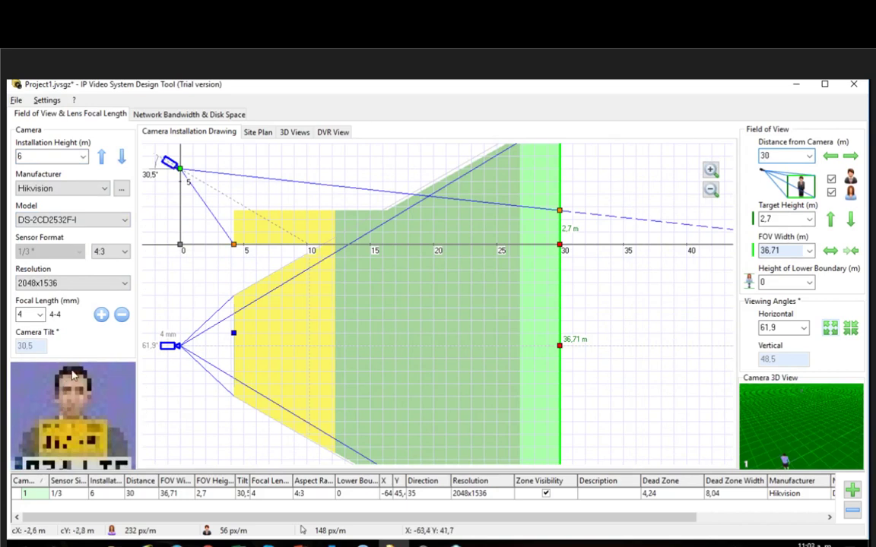
From the site plan, start opening a file, declining to save changes to Project1.jvsgz and continuing in read-only mode
left_click(259, 133)
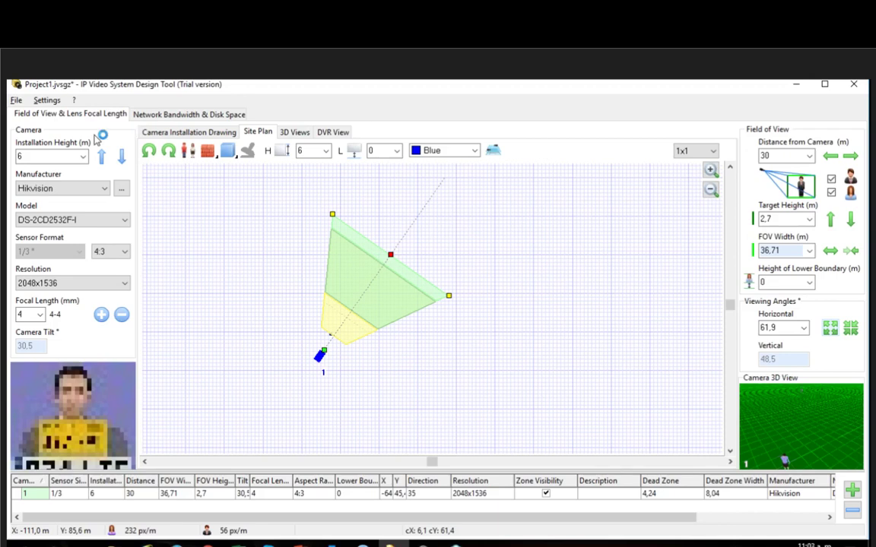
left_click(16, 99)
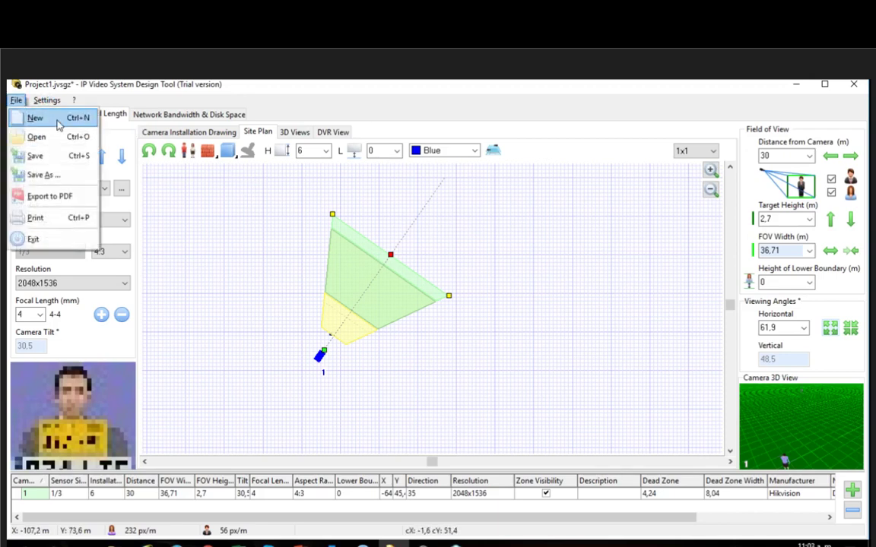
left_click(256, 275)
right_click(256, 275)
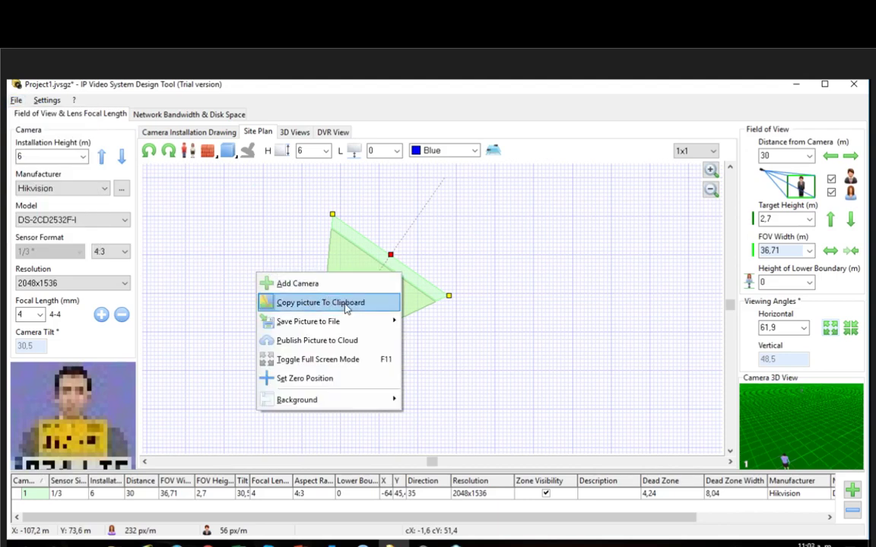
mouse_move(332, 323)
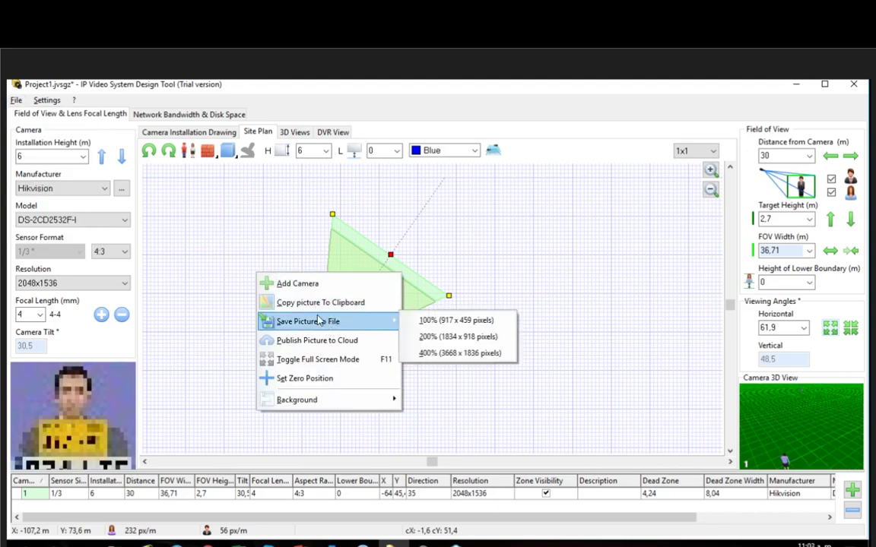
left_click(16, 103)
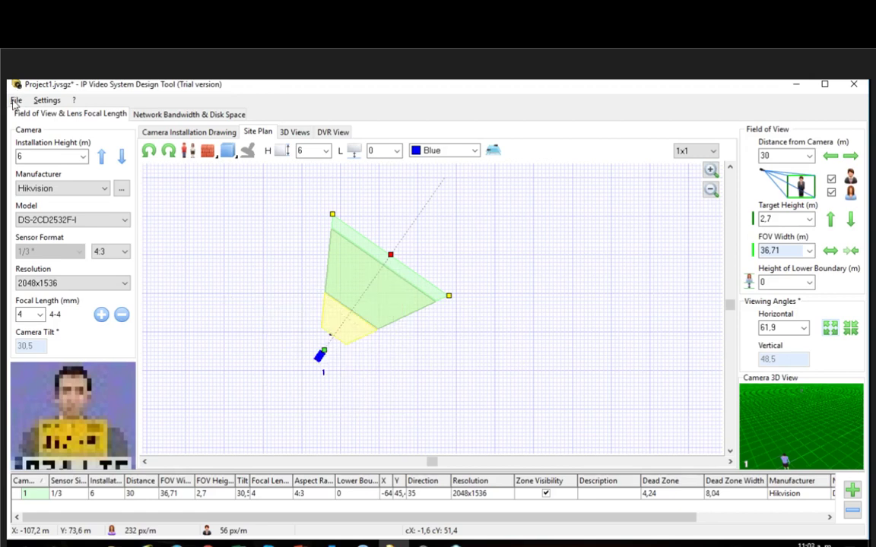
left_click(15, 101)
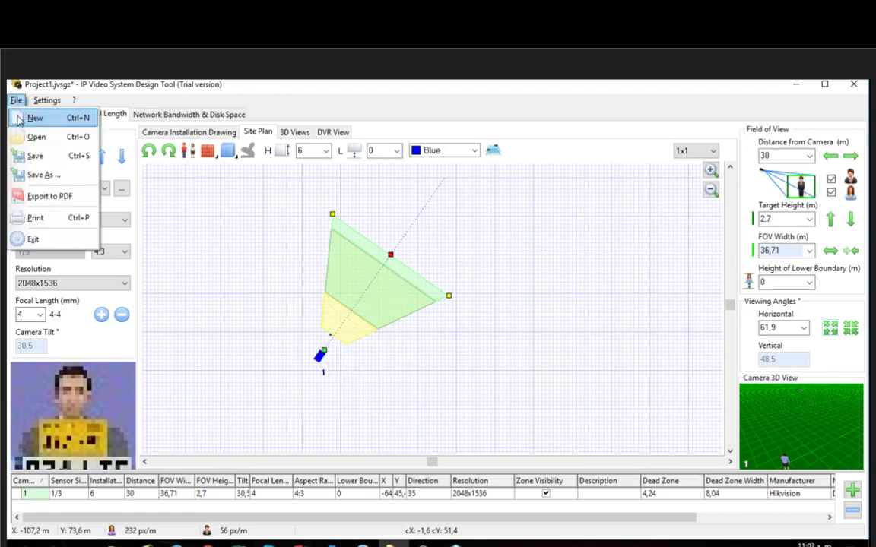
left_click(51, 136)
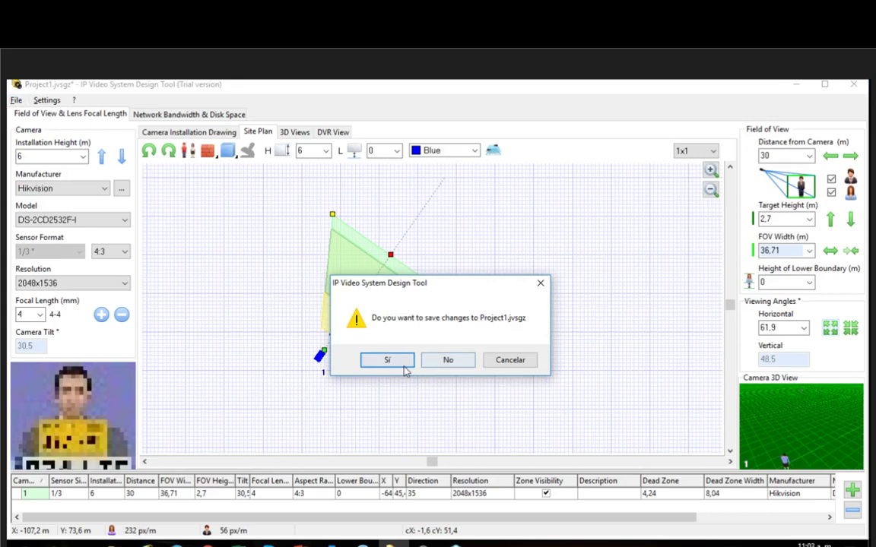
left_click(448, 361)
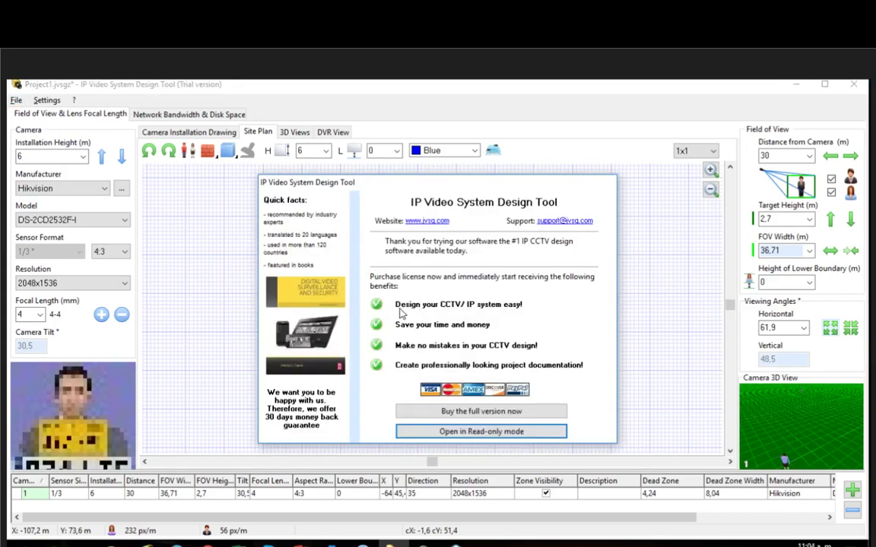
left_click(481, 431)
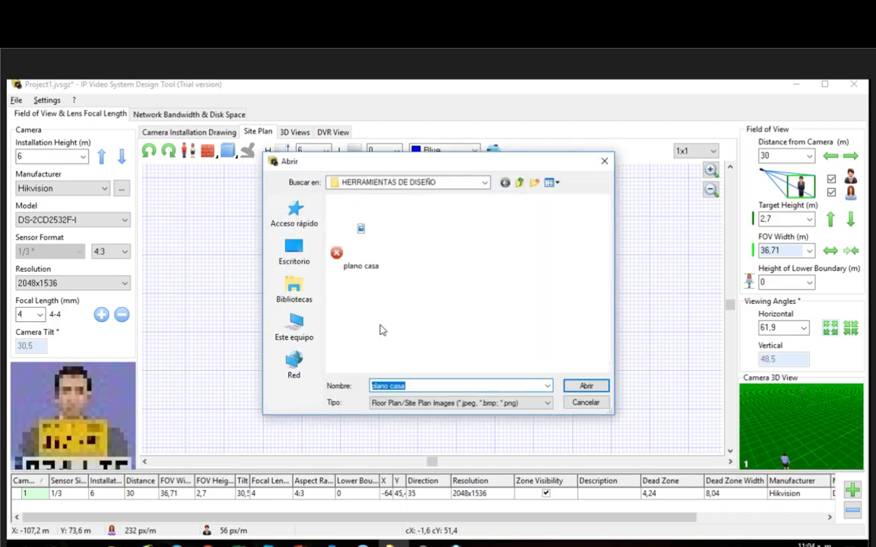
Load the plano casa image from the HERRAMIENTAS DE DISEÑO folder, keeping the Floor Plan/Site Plan Images file type
left_click(511, 404)
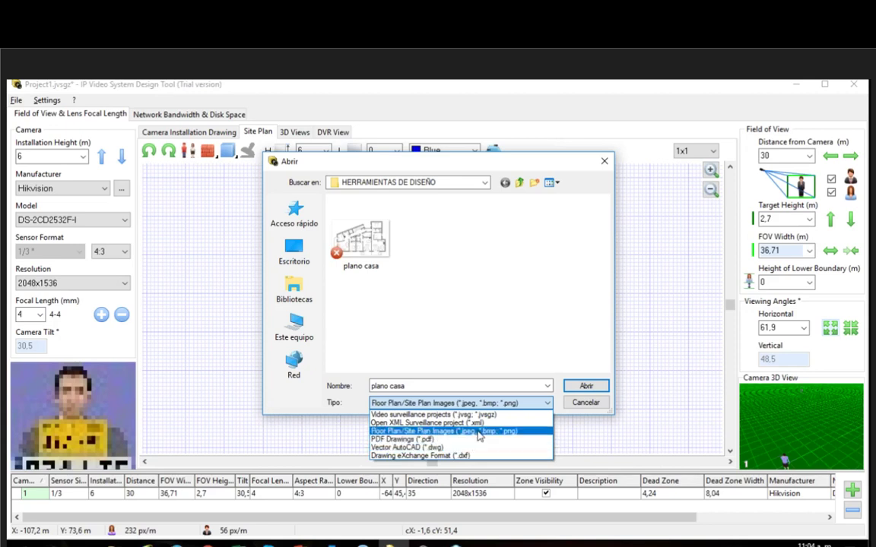
left_click(583, 387)
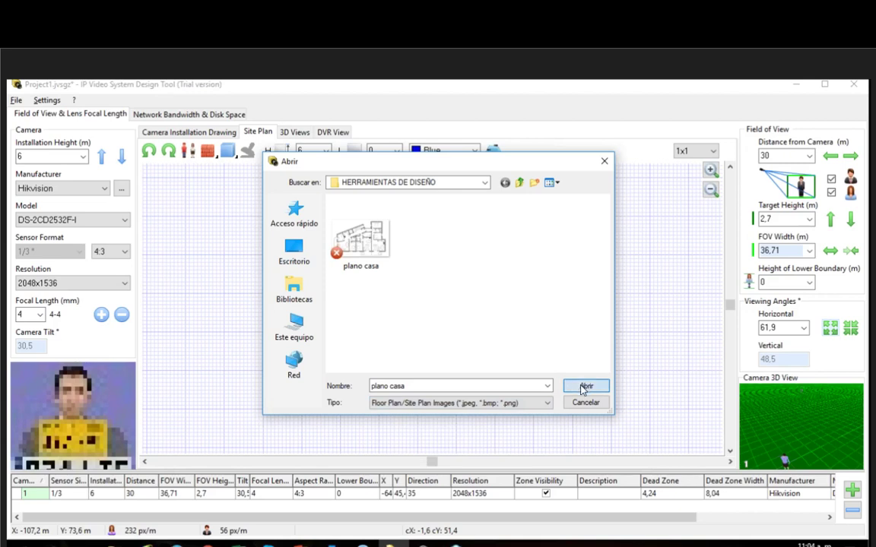
left_click(584, 388)
Scale the floor plan background by drawing a reference line across its middle rooms and accepting the proposed length
left_click(439, 339)
left_click(460, 387)
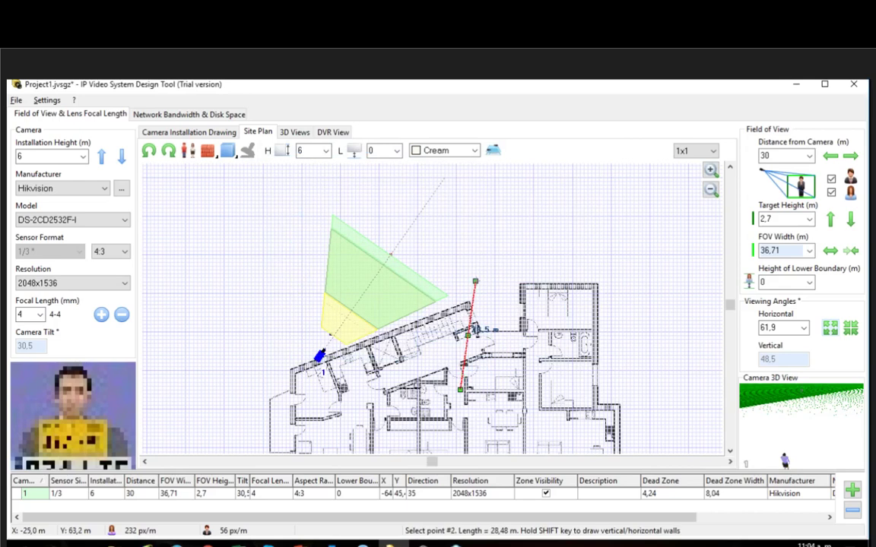
left_click(505, 291)
key("Return")
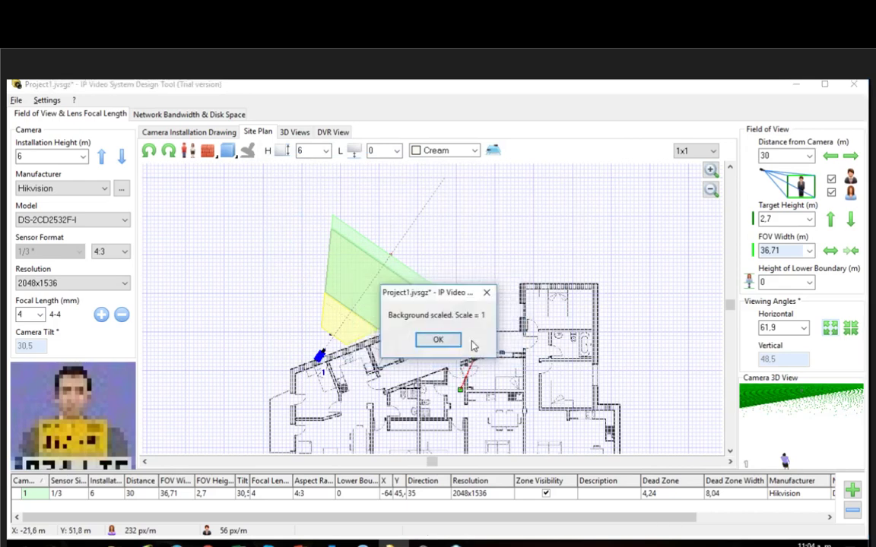
left_click(438, 342)
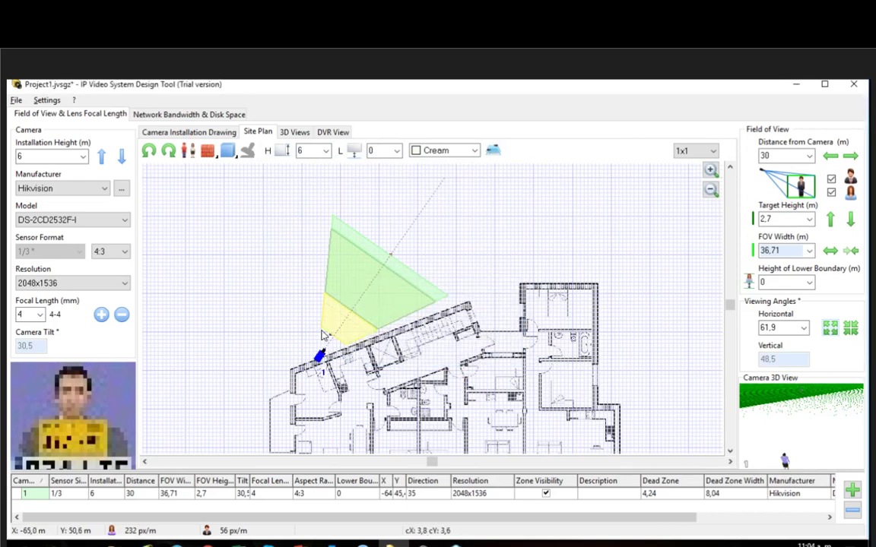
Move the camera inside the westernmost room of the floor plan and rotate it inward to a direction of about 83.3°
left_click(320, 355)
right_click(321, 355)
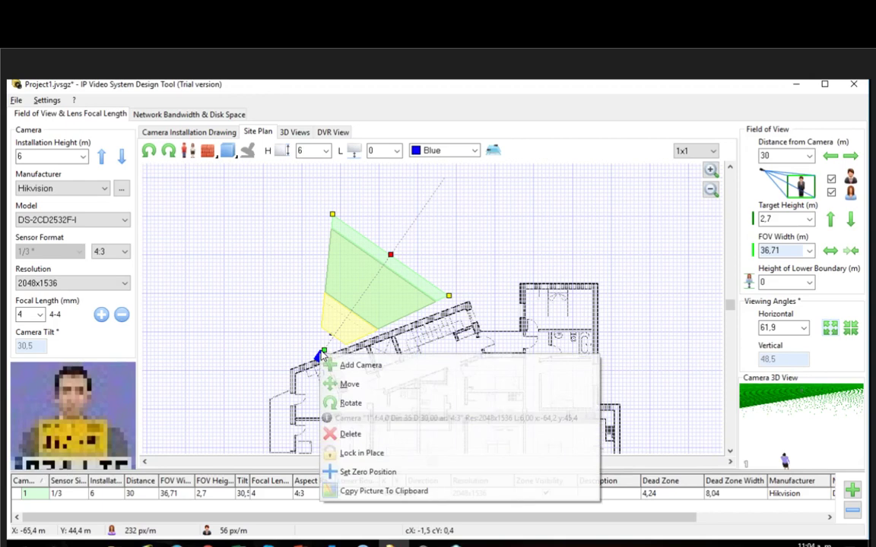
left_click(364, 383)
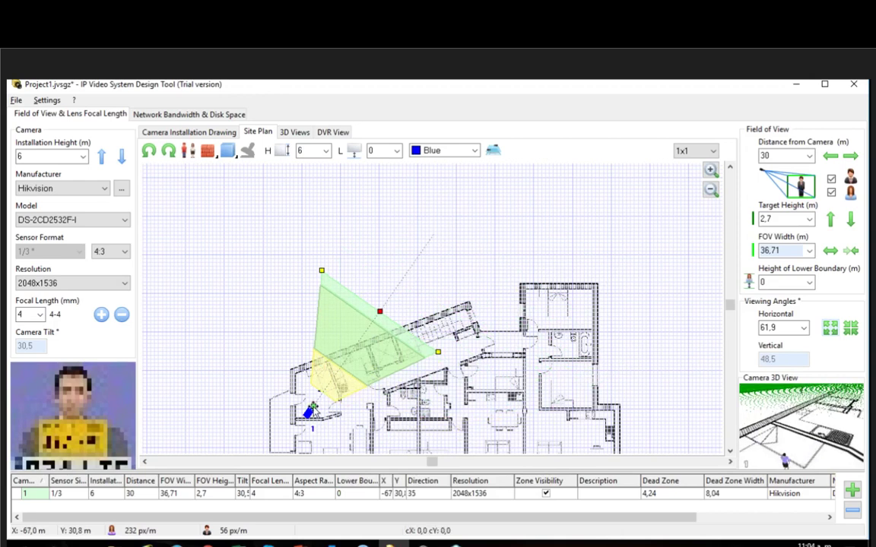
right_click(313, 406)
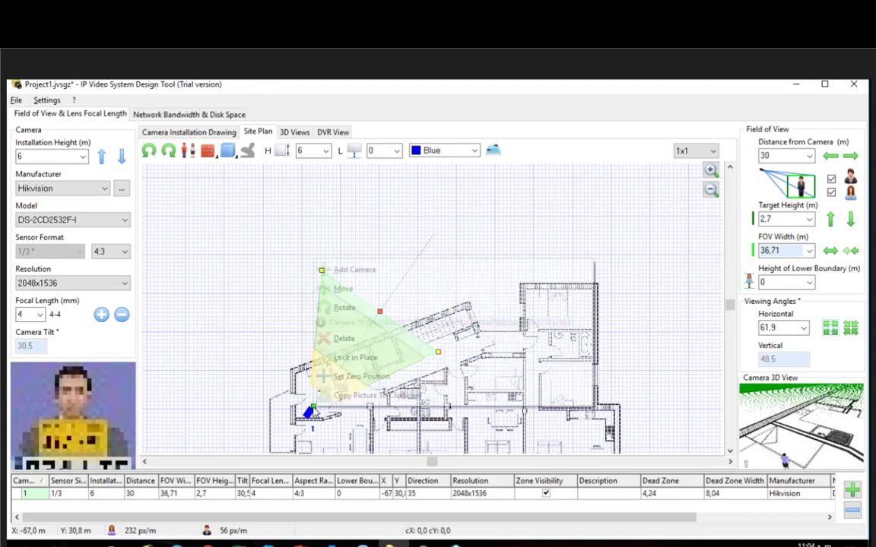
left_click(344, 308)
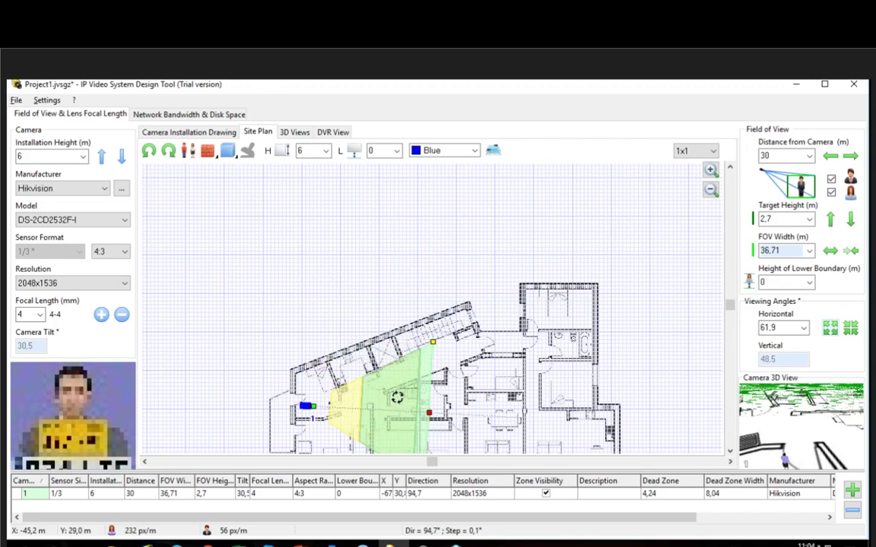
key("ctrl+s")
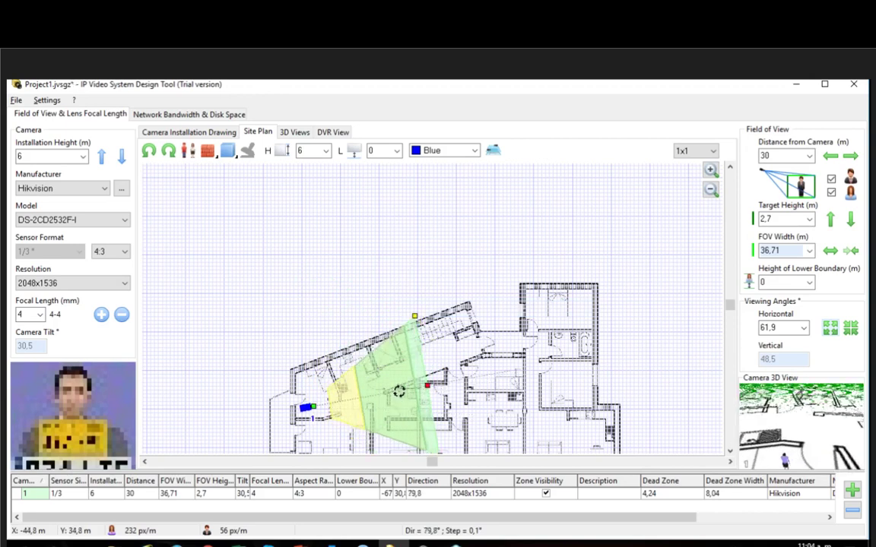
left_click(360, 352)
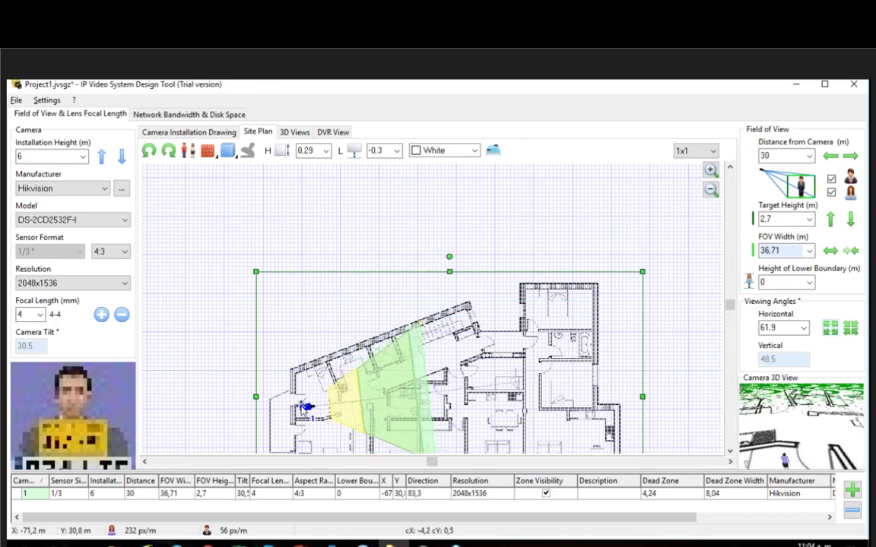
Review the repositioned camera in the 3D, DVR and installation drawing views and return to the site plan
left_click(296, 134)
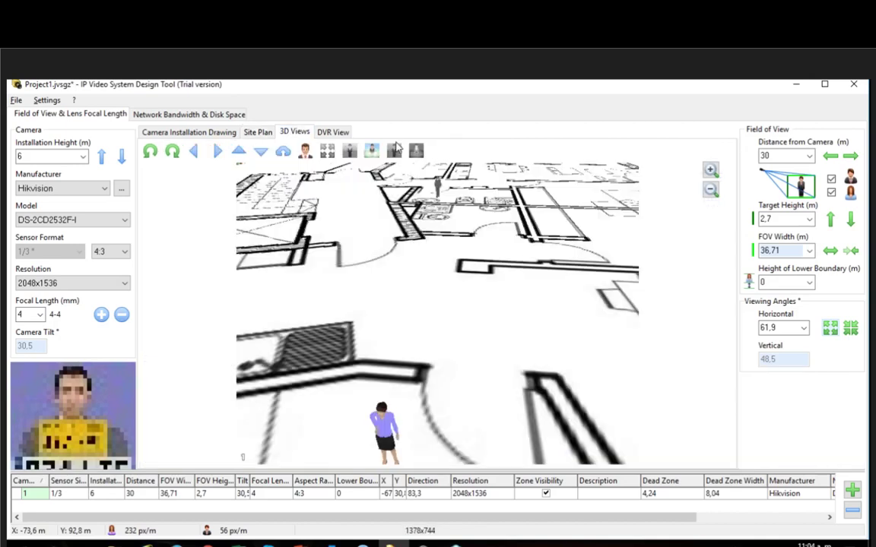
left_click(332, 132)
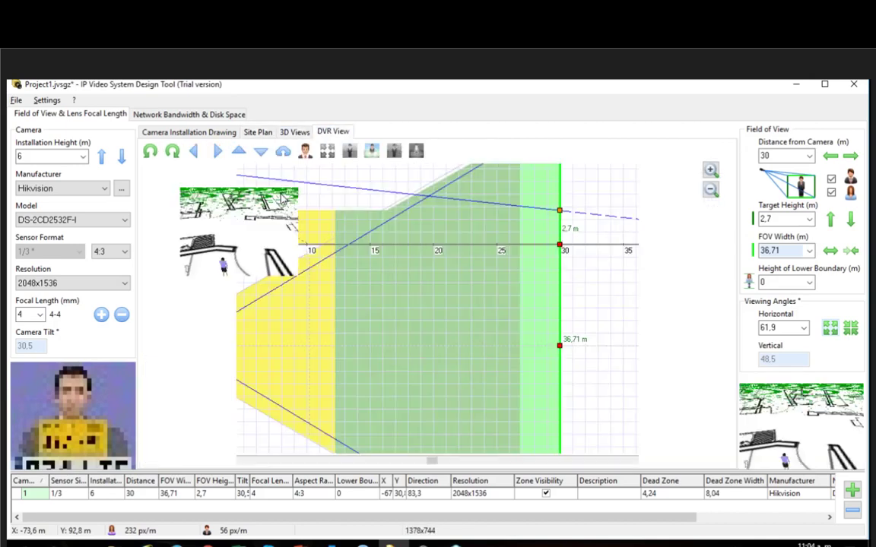
left_click(182, 133)
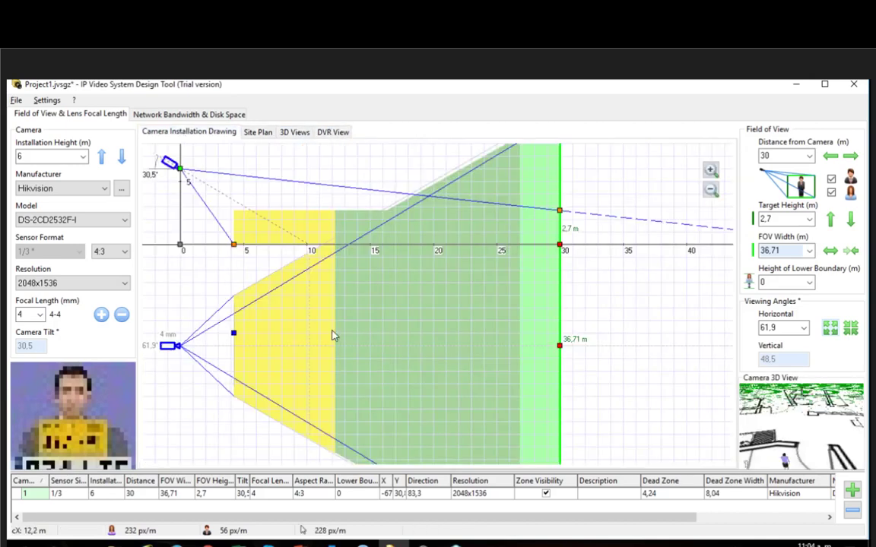
right_click(215, 328)
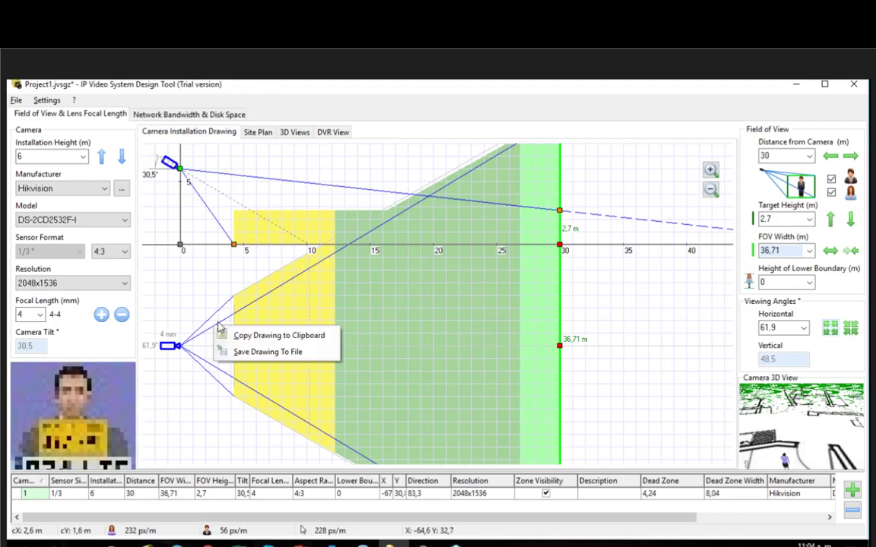
left_click(257, 133)
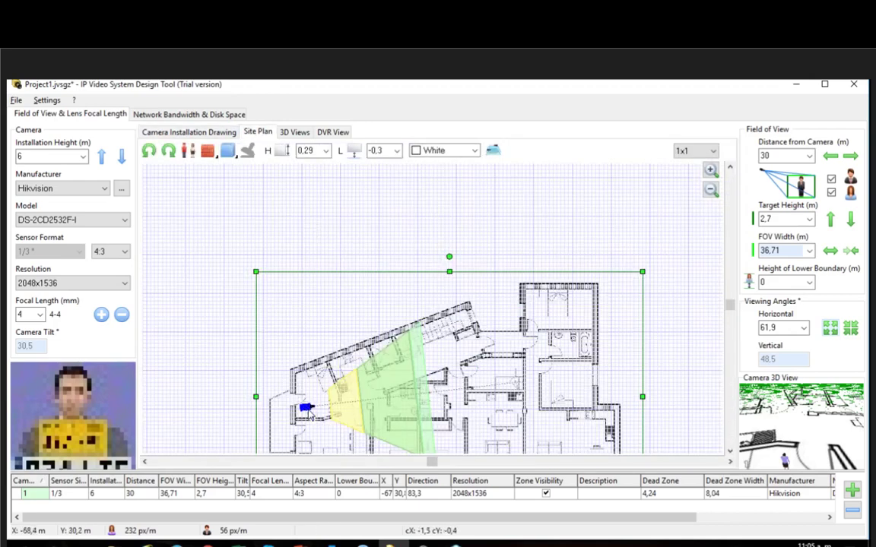
right_click(307, 236)
left_click(218, 257)
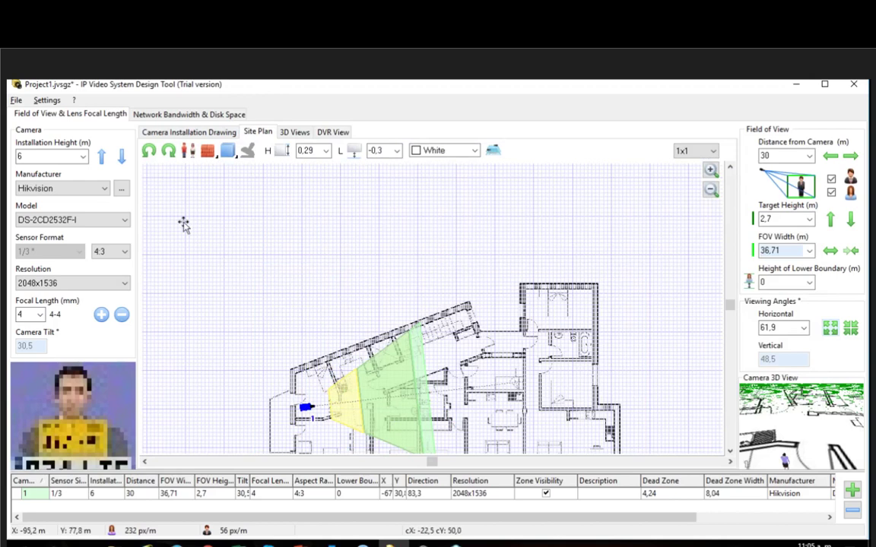
Examine the camera zone visualization settings, previewing the Identification and Strong Identification levels, and close them without changes
left_click(46, 100)
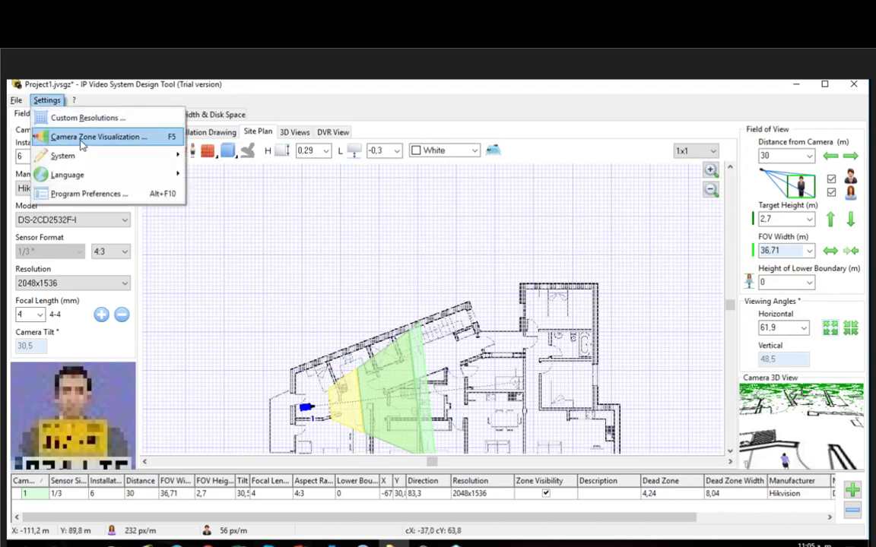
left_click(91, 136)
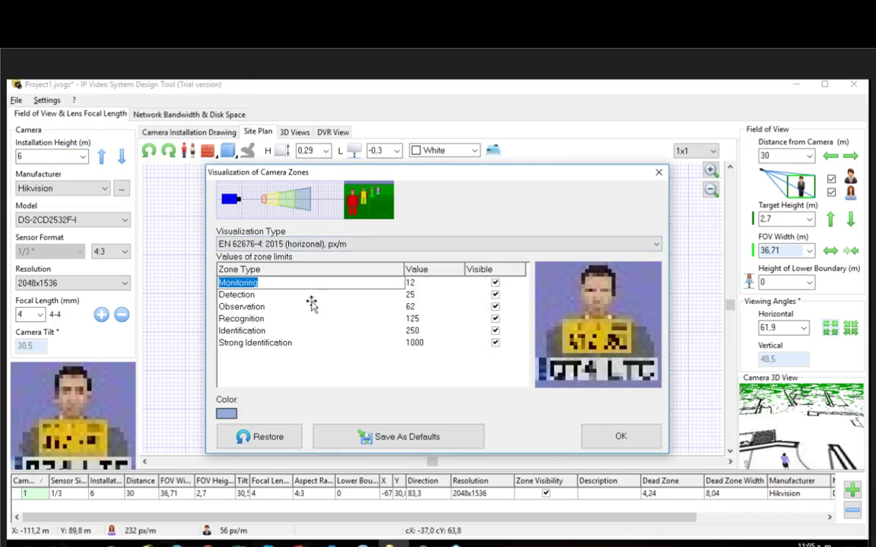
left_click(291, 331)
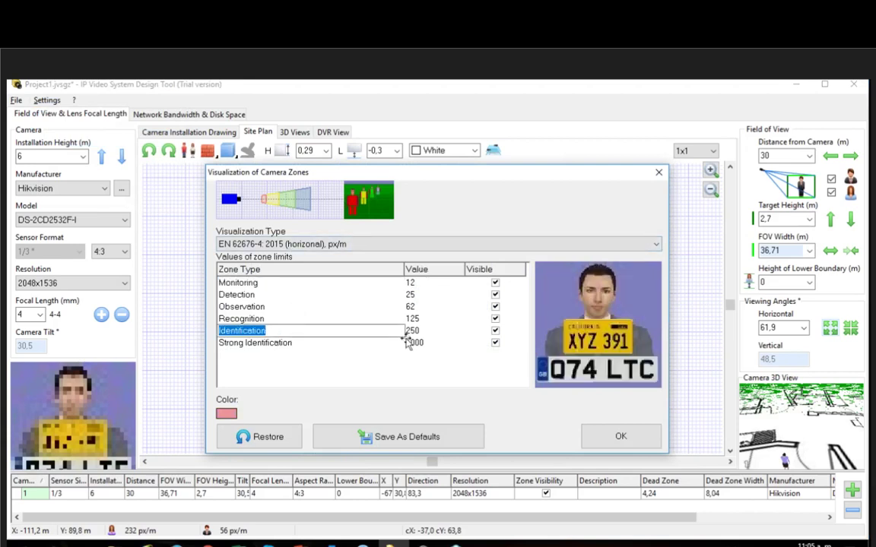
left_click(309, 341)
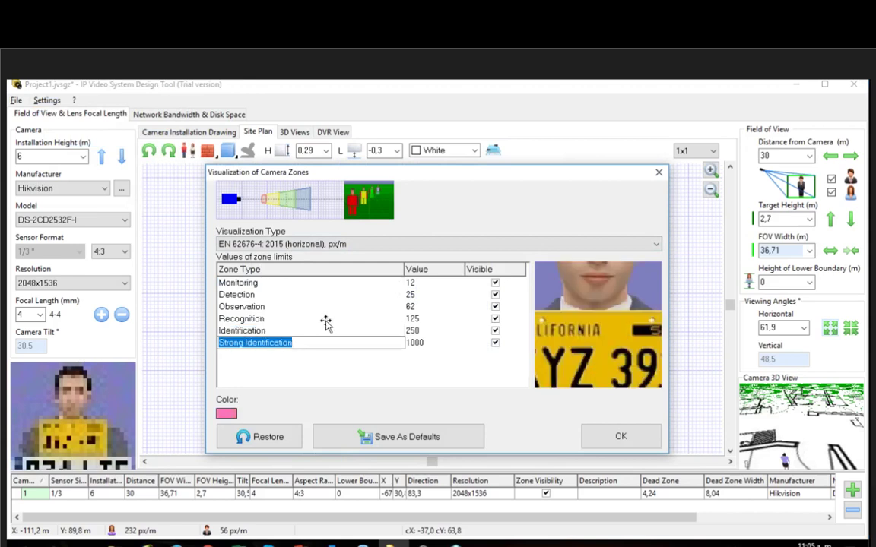
left_click(315, 331)
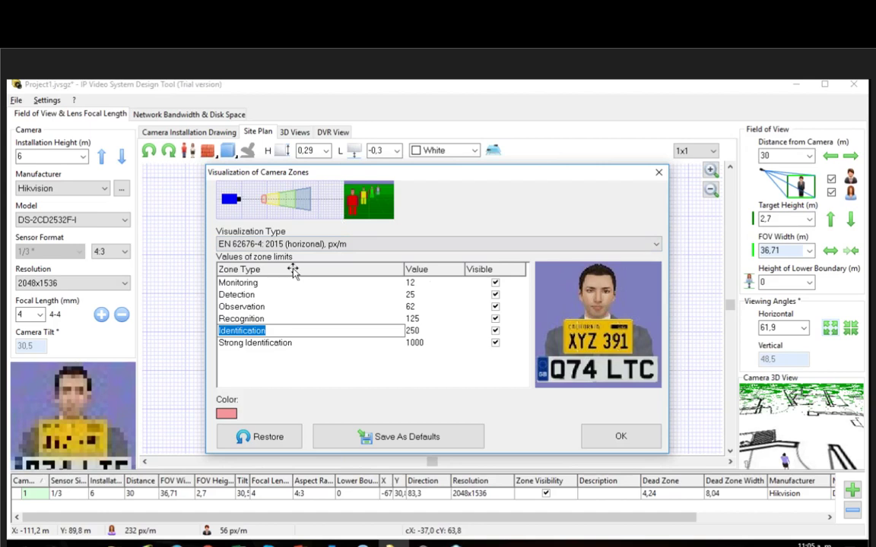
left_click(658, 173)
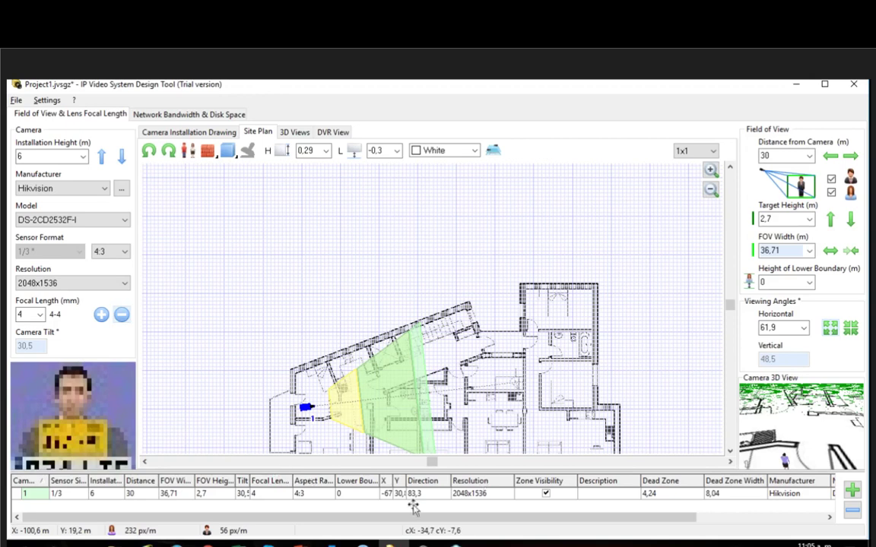
Enlarge the camera list and add cameras 2 and 3 with default settings beside the first camera on the floor plan
right_click(355, 380)
left_click(380, 243)
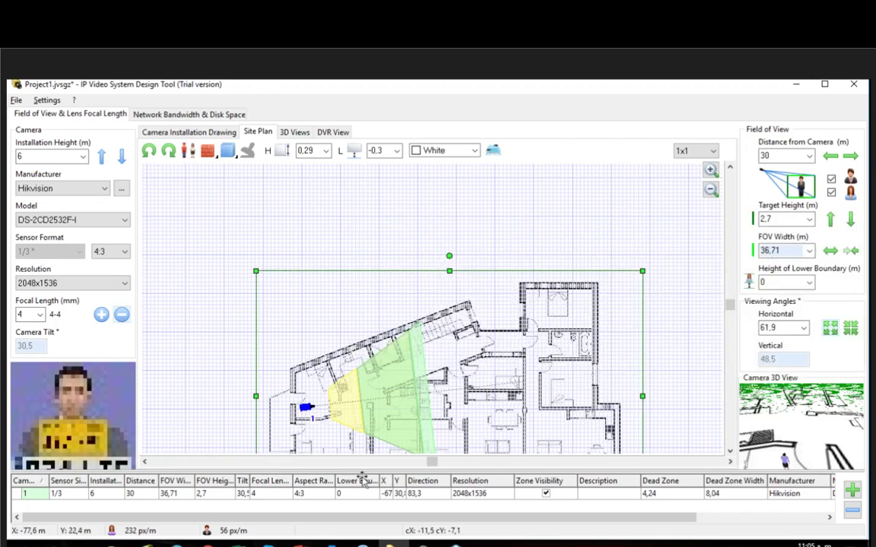
left_click(195, 399)
left_click_drag(378, 473, 377, 435)
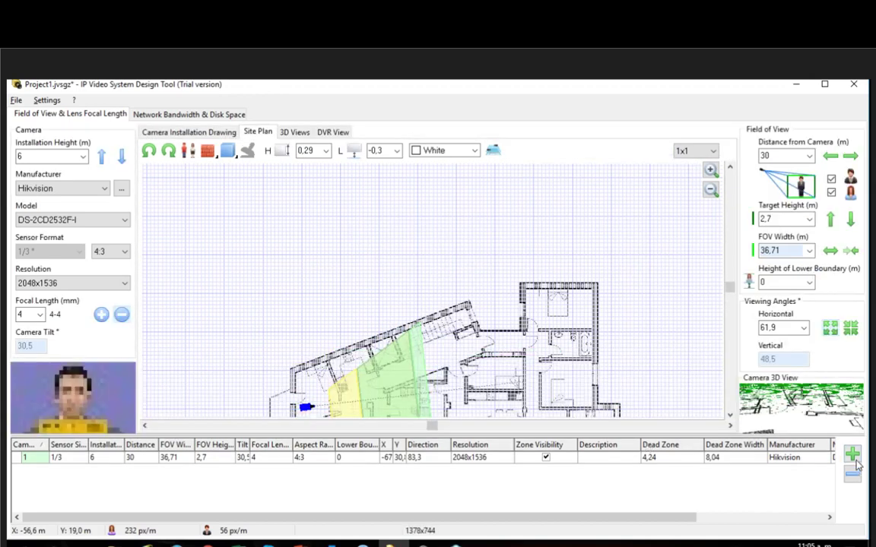
left_click(852, 456)
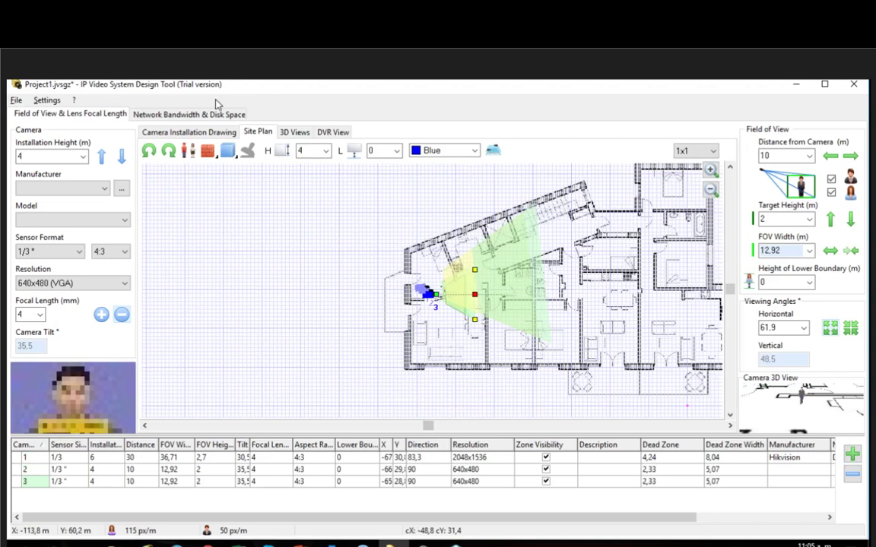
View the images of all three cameras together in the DVR layout and open the network bandwidth and disk space calculator
left_click(333, 132)
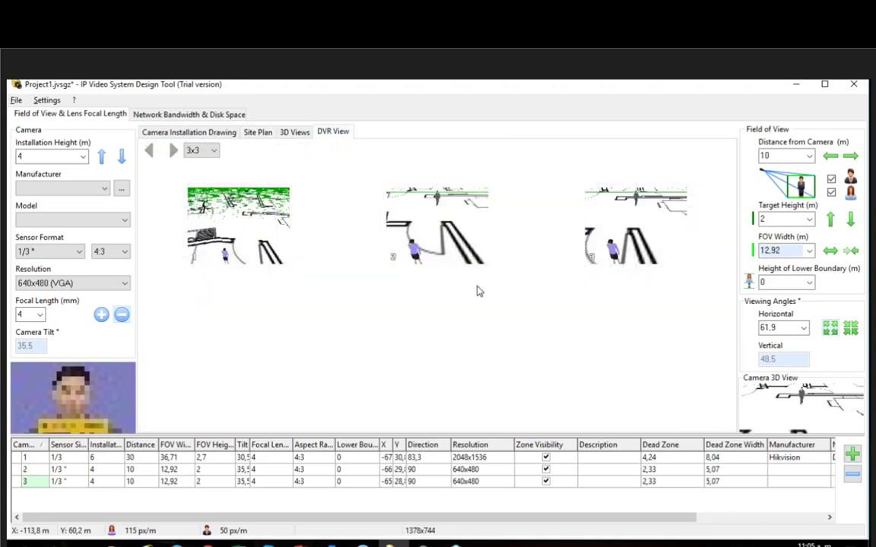
left_click(179, 115)
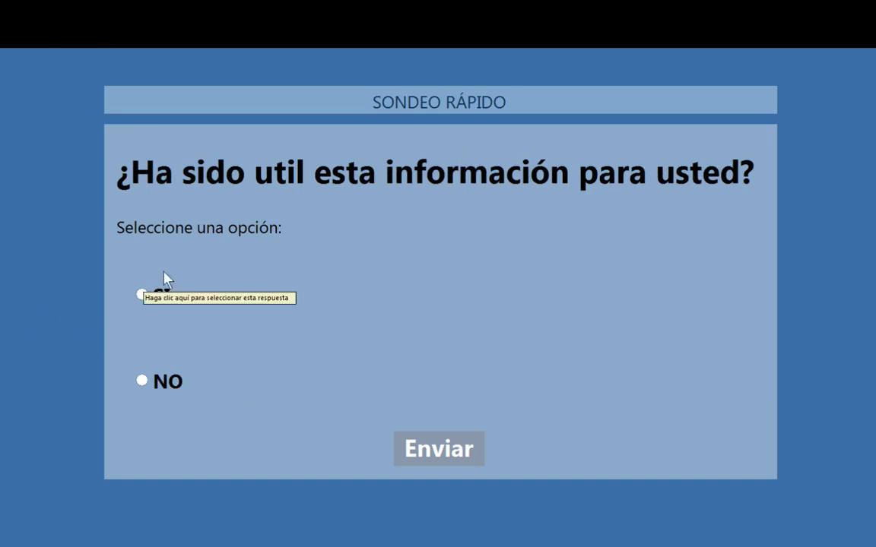
Answer SI to the quick poll asking whether the information was useful and submit the response
left_click(142, 294)
left_click(460, 452)
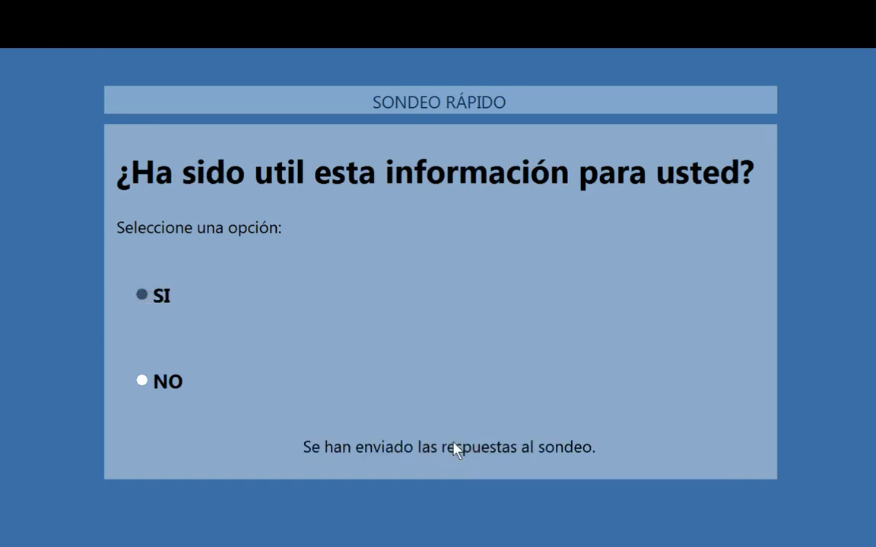